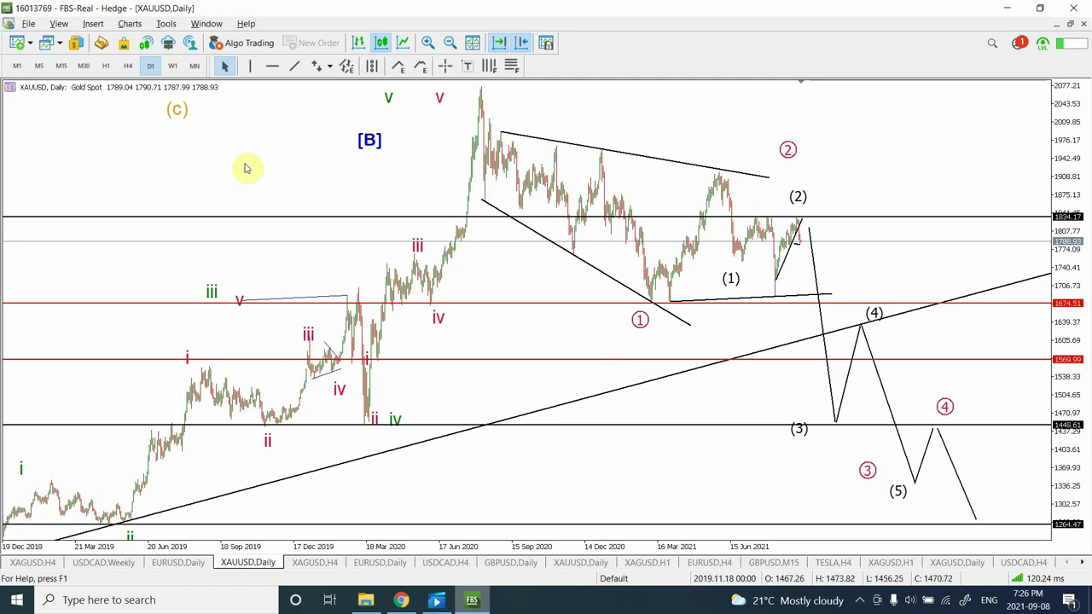
# - Review the gold chart on the weekly timeframe and return it to the daily timeframe
pyautogui.click(174, 66)
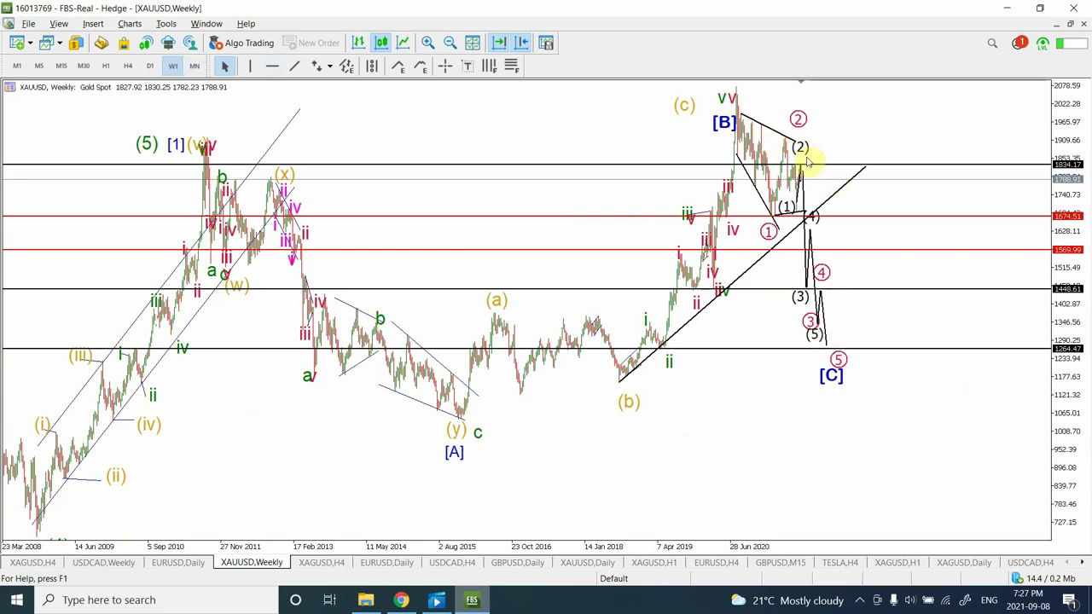
pyautogui.click(150, 66)
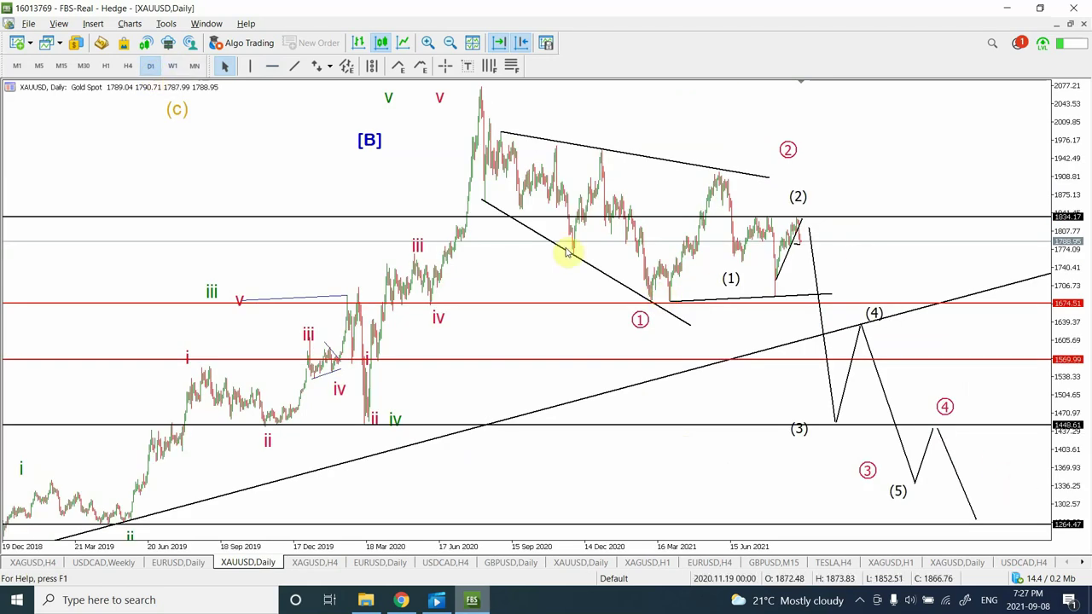
pyautogui.click(467, 66)
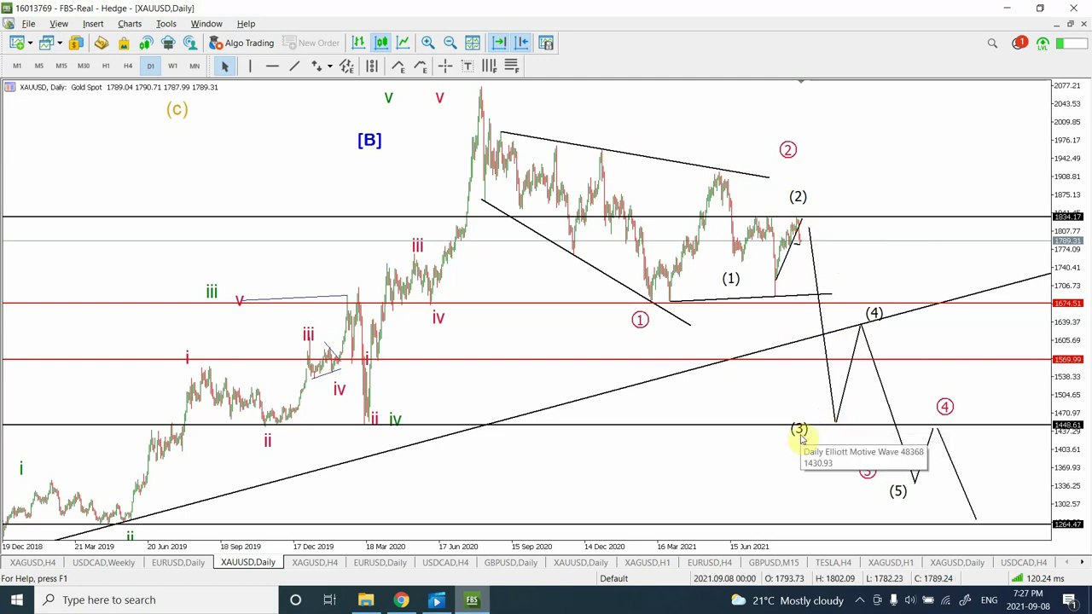
# - On the H4 gold chart, lower the earlier end of the short support line under the latest low to about 1782
pyautogui.click(128, 67)
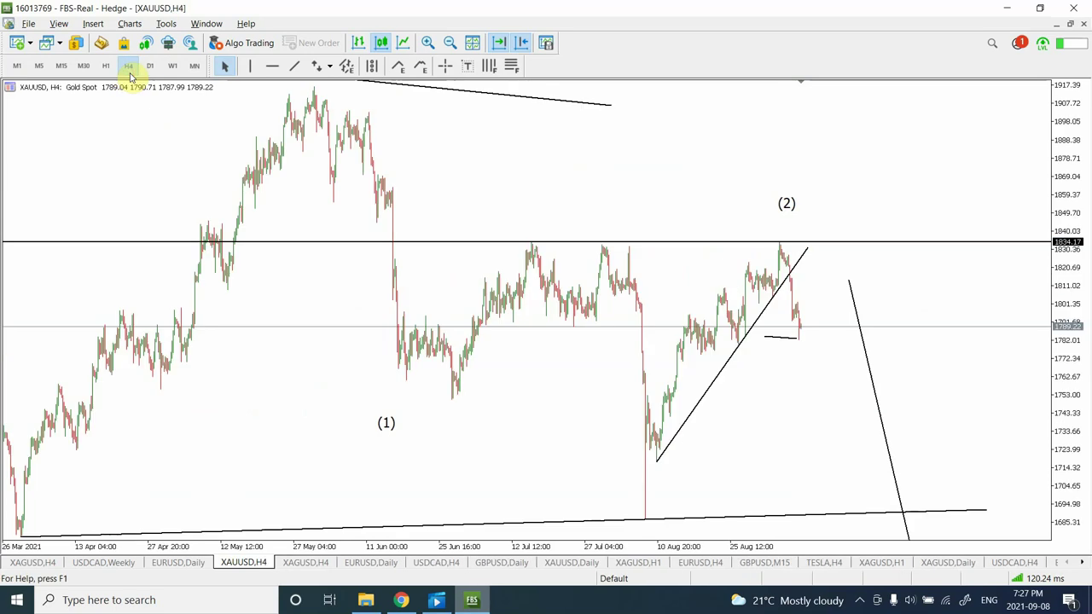
pyautogui.doubleClick(769, 339)
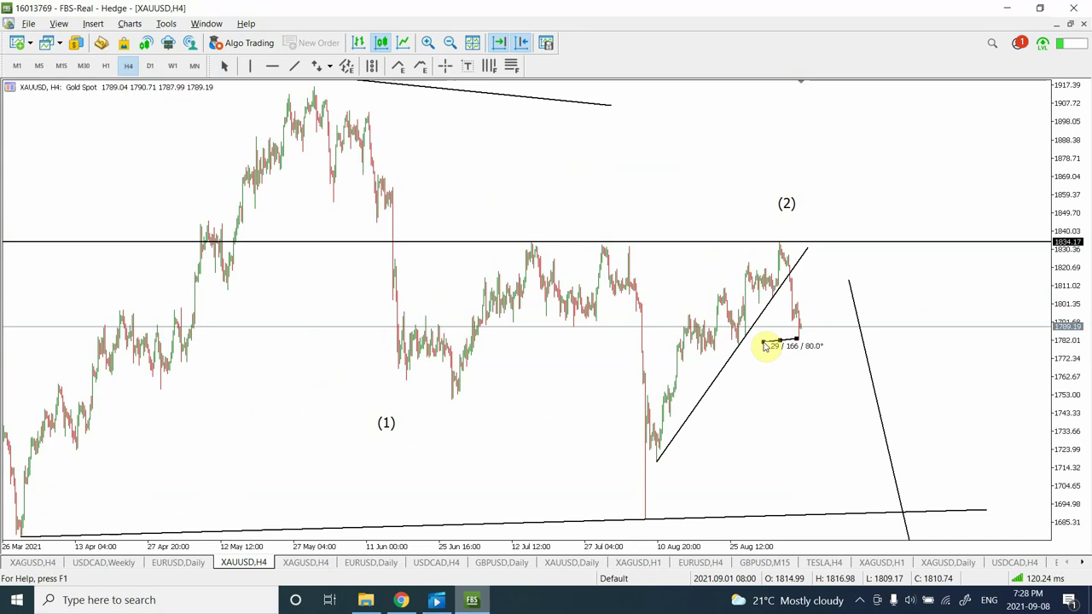
pyautogui.click(766, 344)
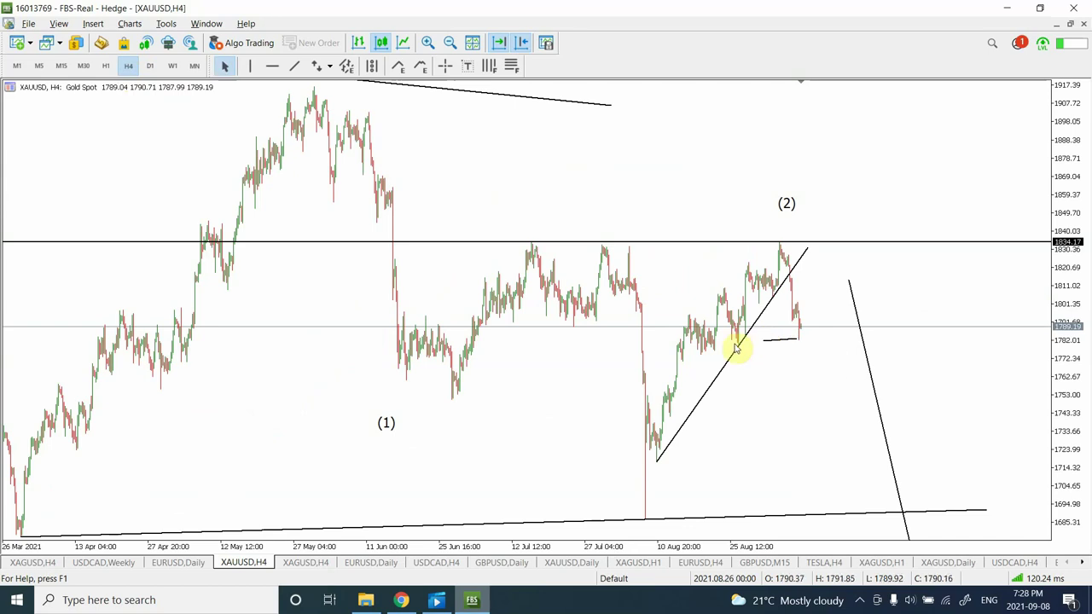
pyautogui.click(293, 207)
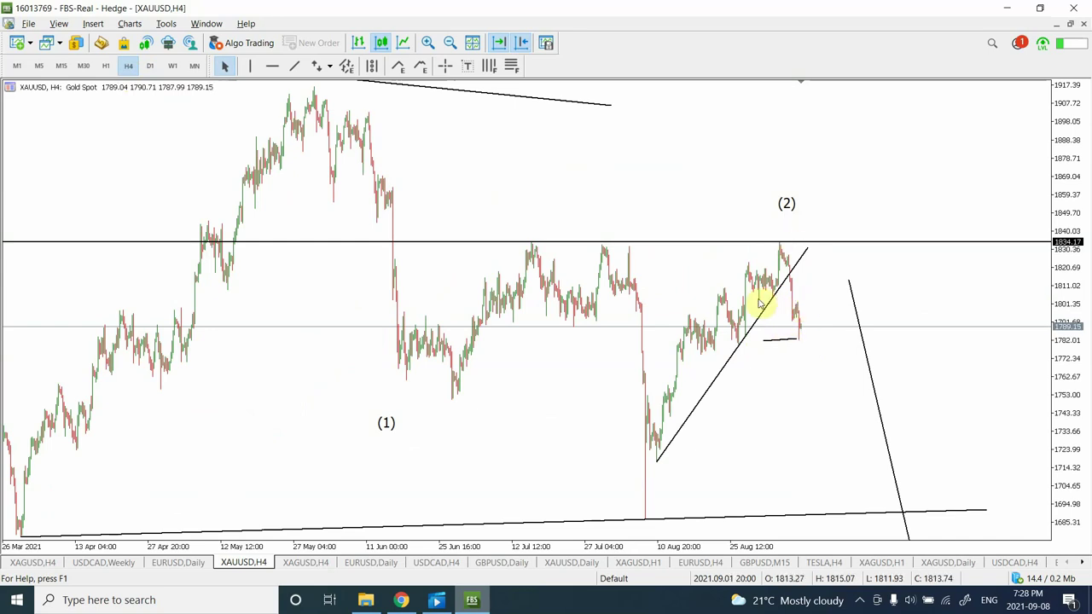
# - On the H1 gold chart, shift the short support line to end at the latest low, then shorten and level it at about 1782
pyautogui.click(106, 66)
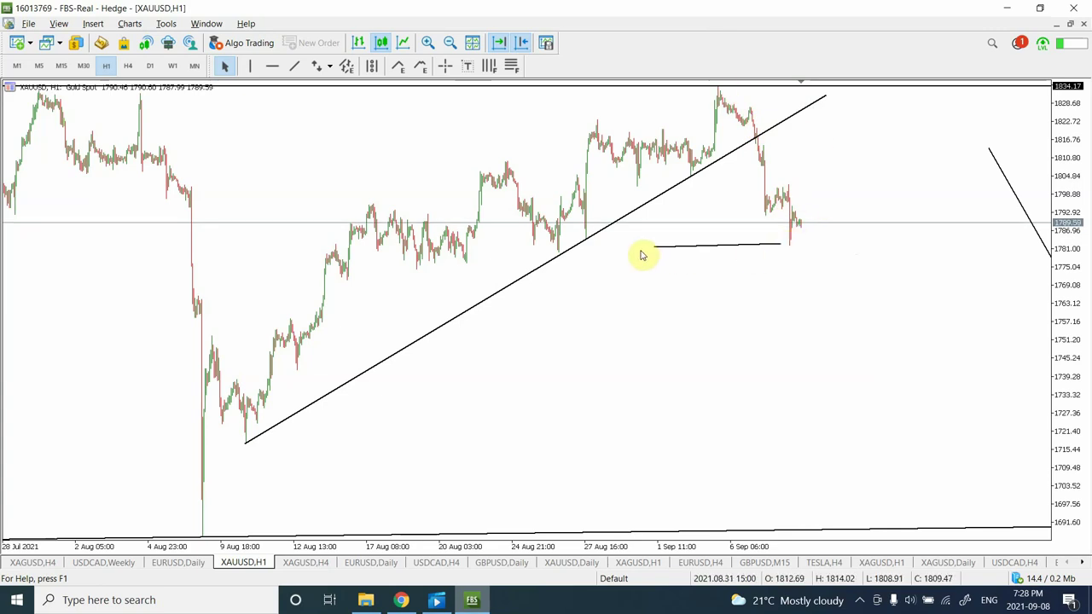
pyautogui.click(719, 247)
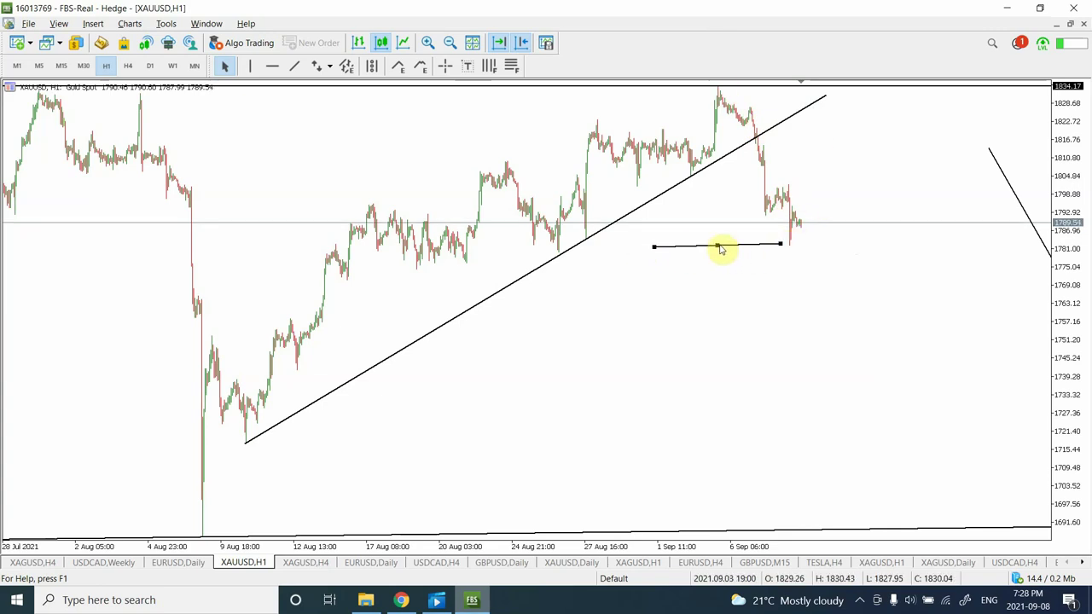
pyautogui.moveTo(721, 248); pyautogui.dragTo(728, 247)
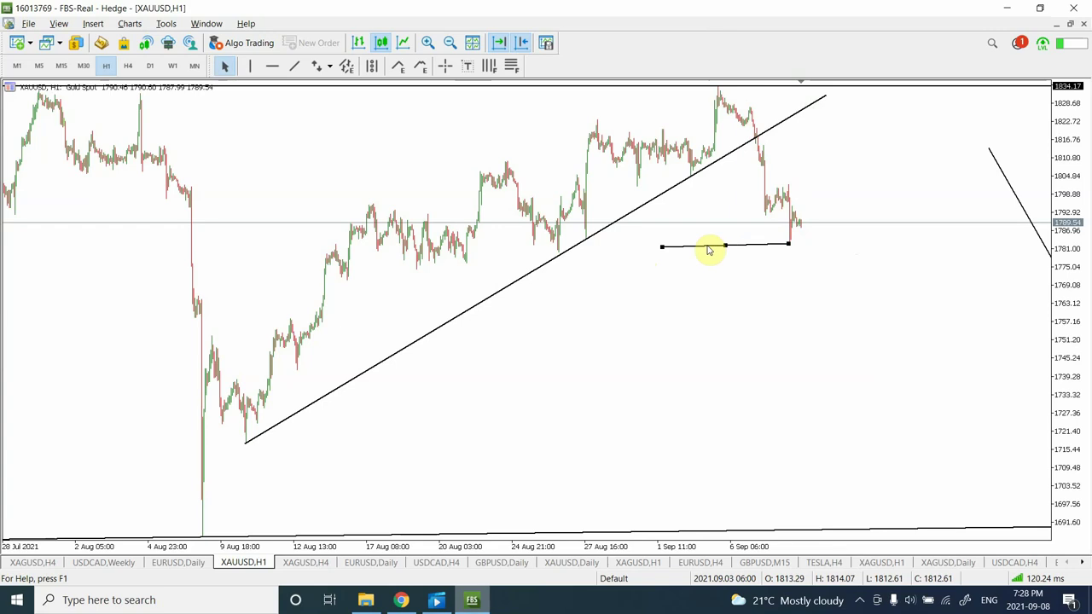
pyautogui.moveTo(662, 247); pyautogui.dragTo(684, 248)
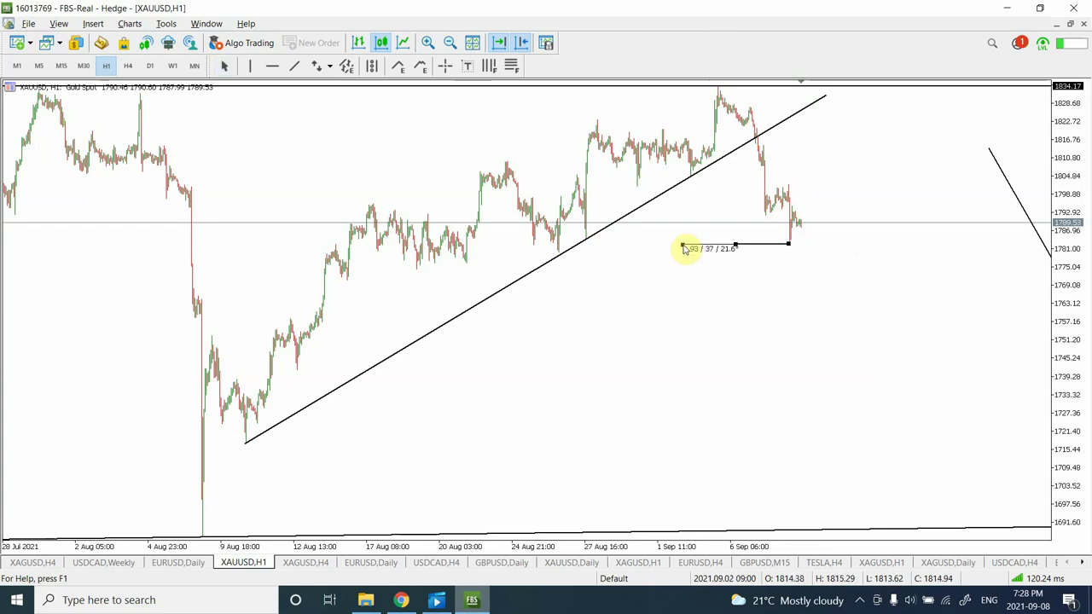
pyautogui.click(805, 129)
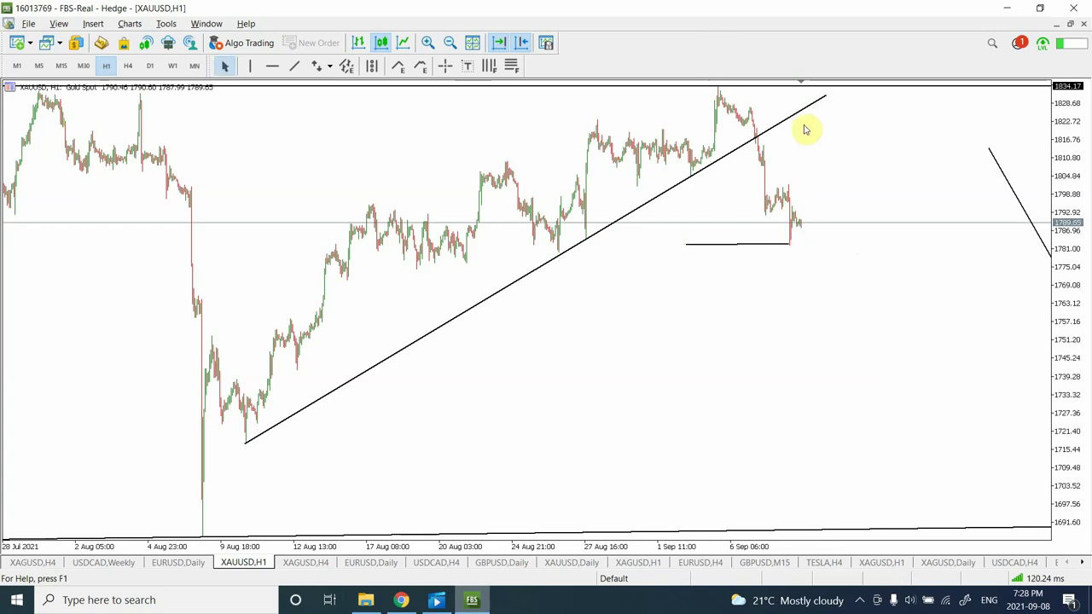
pyautogui.moveTo(722, 102)
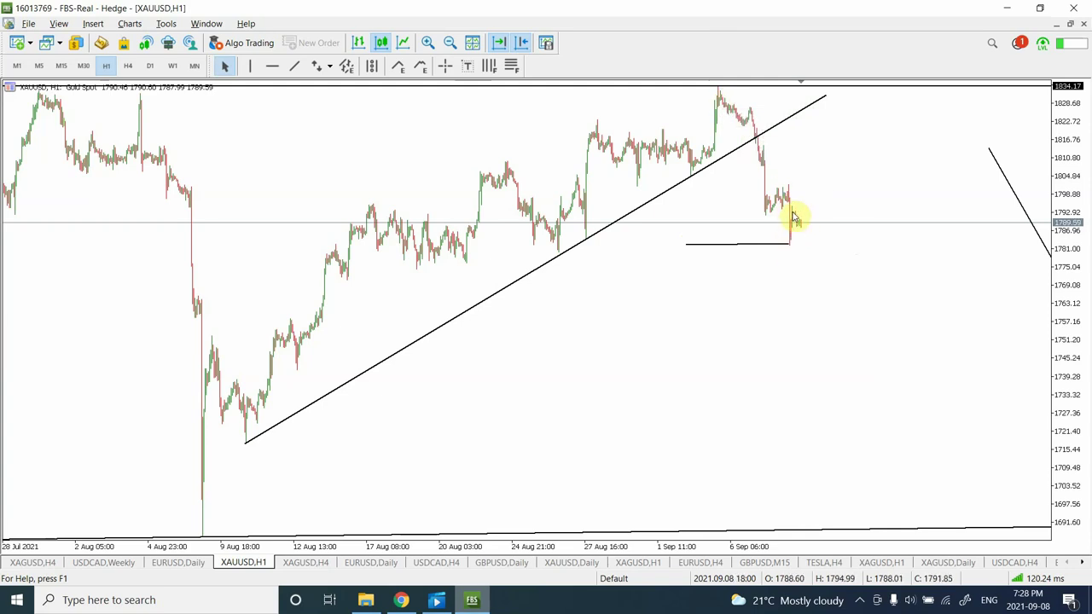
pyautogui.moveTo(793, 215)
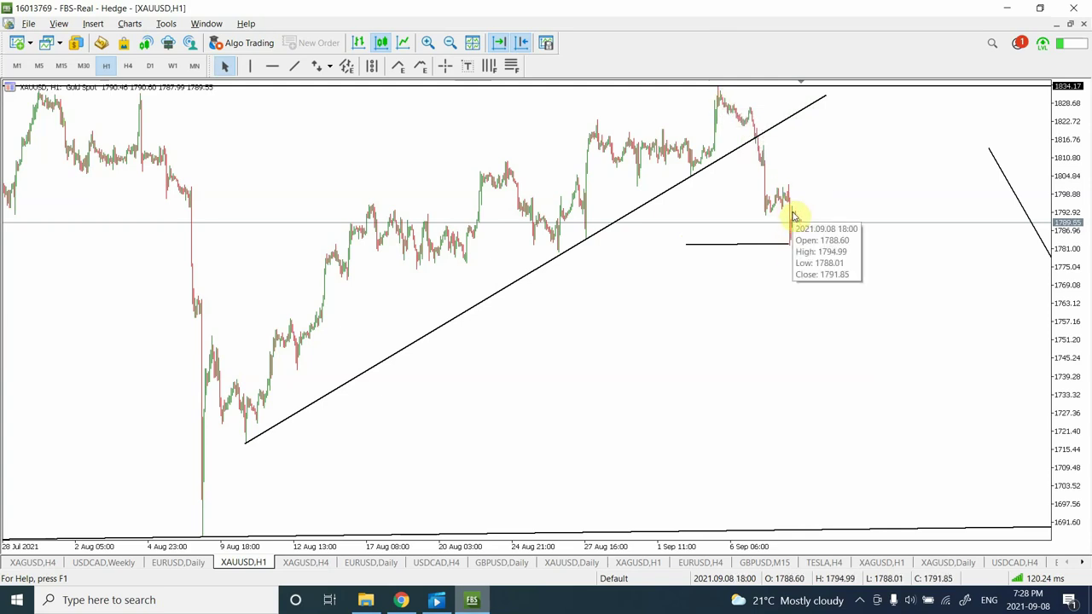
# - On the M15 gold chart, draw a rising projection trendline from the current price at about 1788 up to about 1819
pyautogui.click(60, 66)
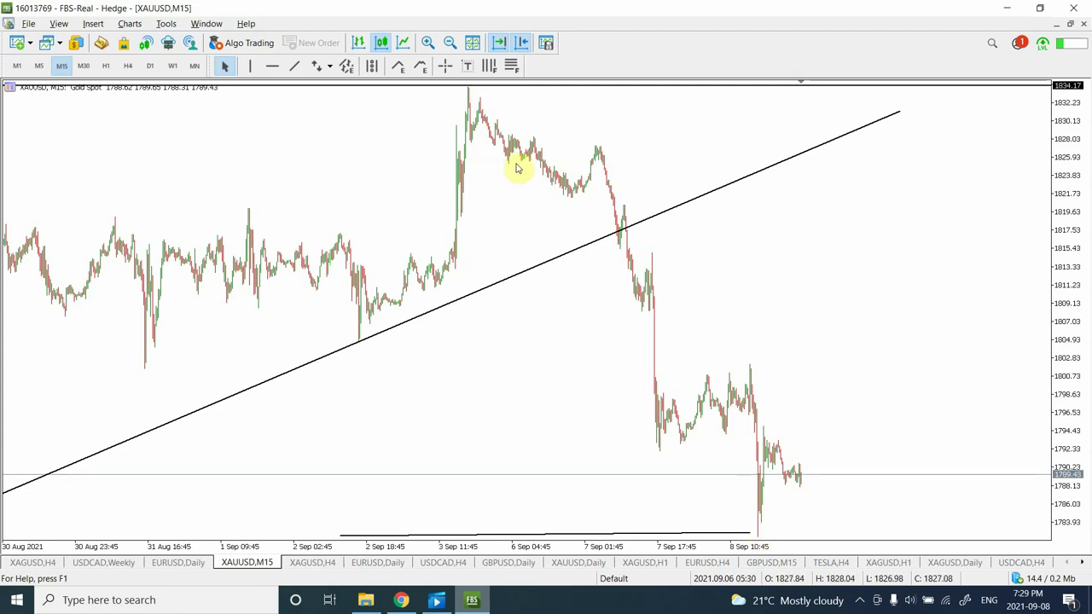
pyautogui.click(449, 43)
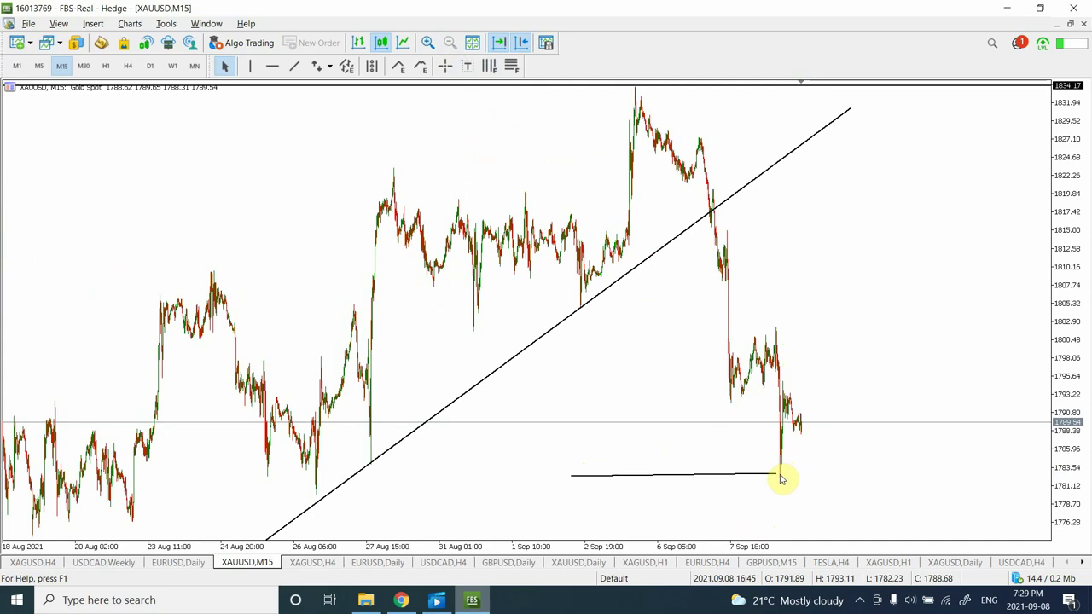
pyautogui.click(297, 68)
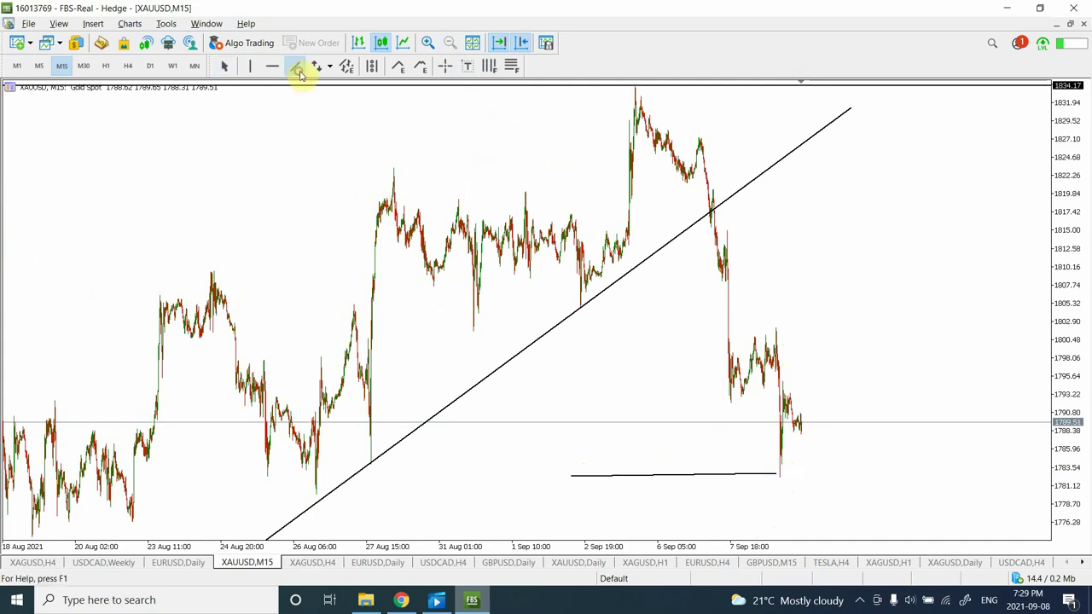
pyautogui.moveTo(805, 430); pyautogui.dragTo(834, 199)
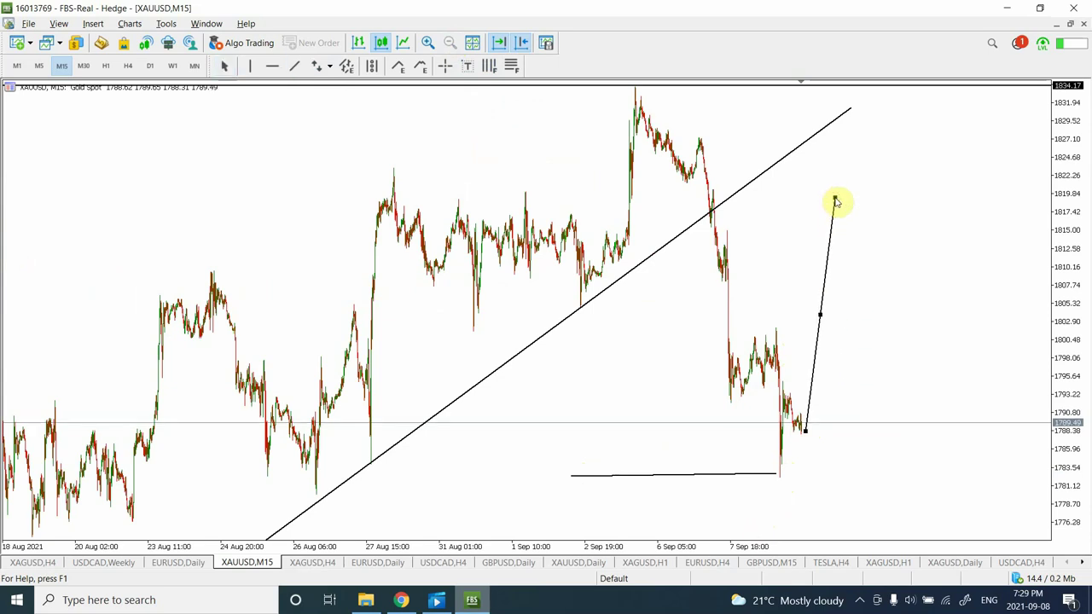
# - Place a Fibonacci retracement from the 1834 high to the latest low and extend the projection line's upper end to just below the 75 level
pyautogui.click(513, 65)
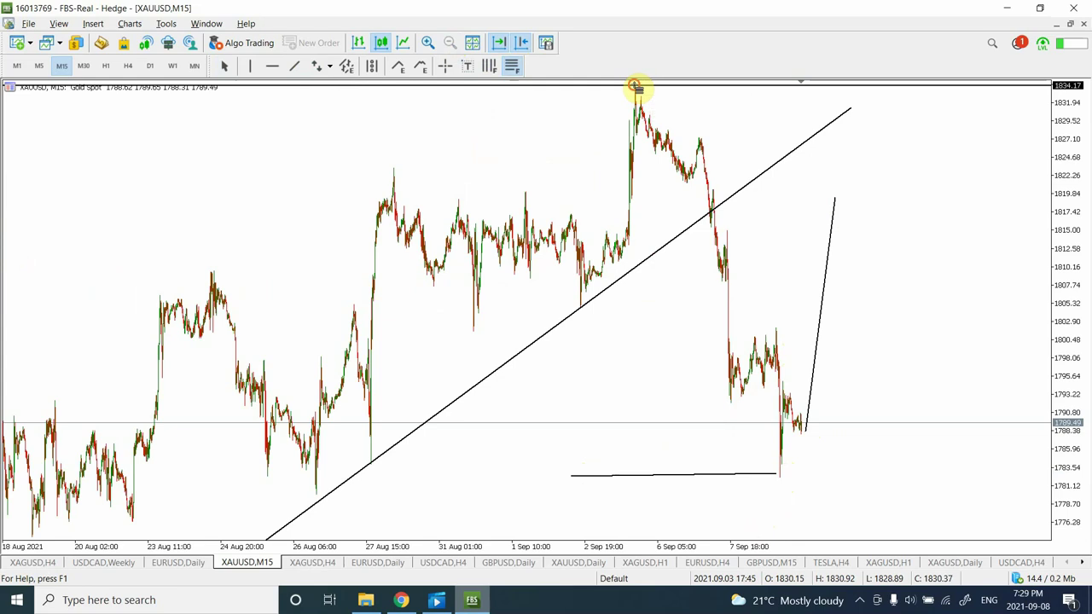
pyautogui.moveTo(636, 85); pyautogui.dragTo(977, 480)
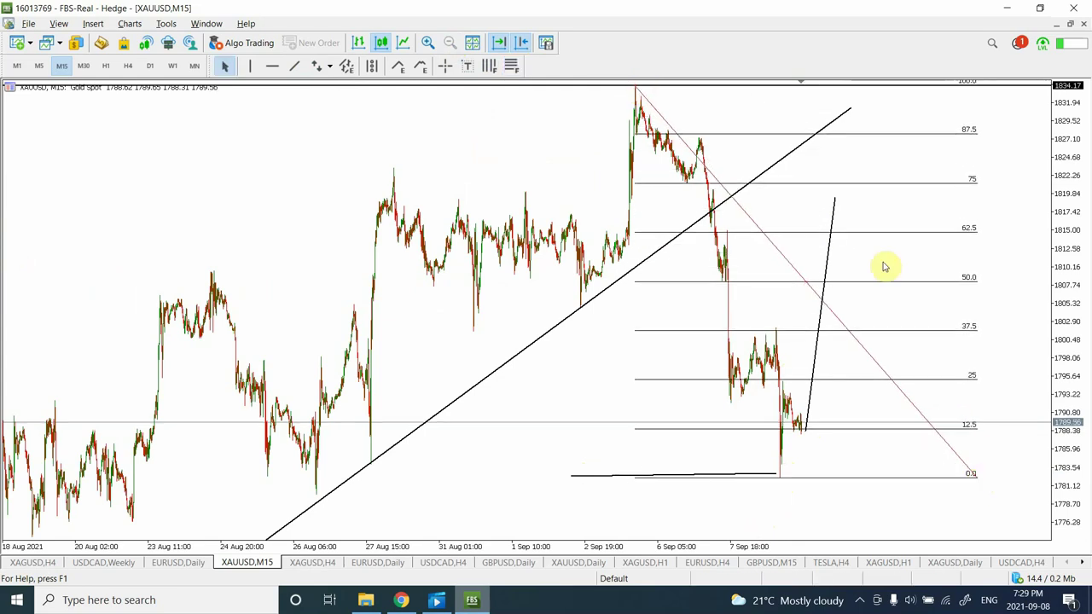
pyautogui.doubleClick(836, 217)
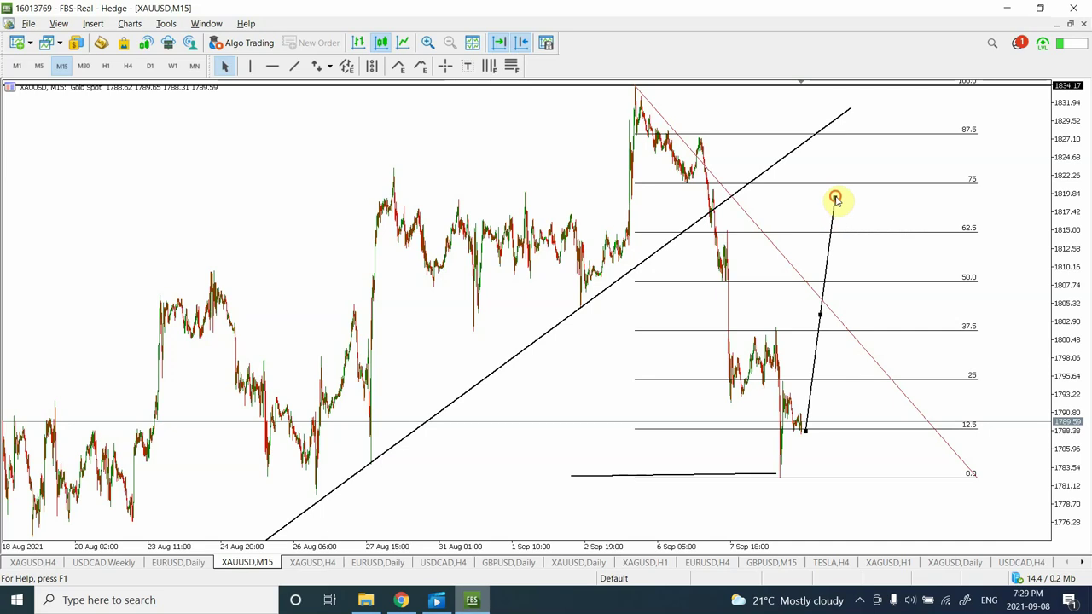
pyautogui.moveTo(836, 198); pyautogui.dragTo(845, 194)
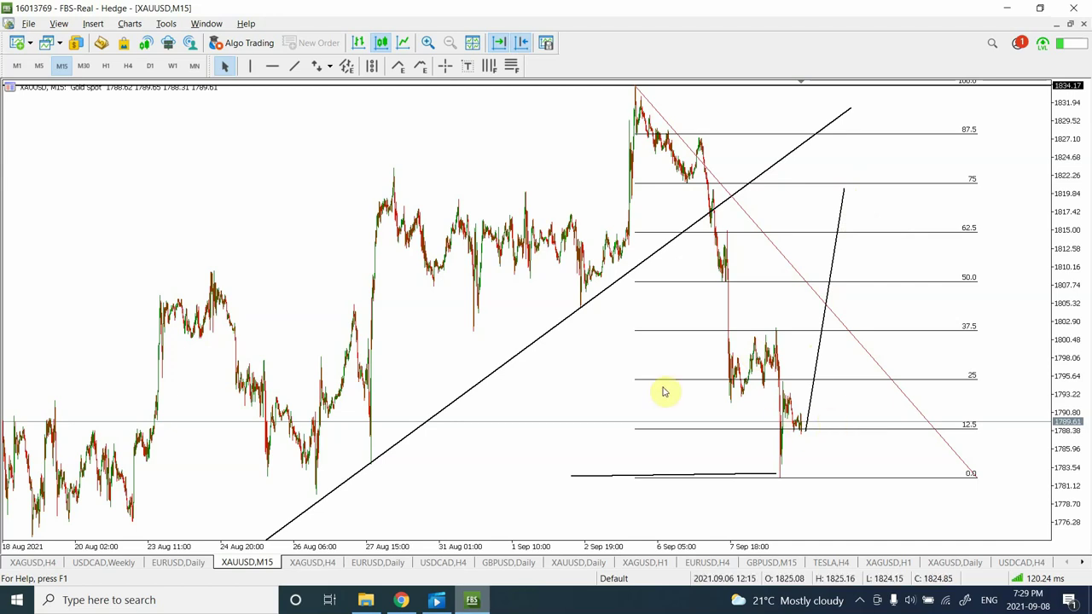
# - On the H1 gold chart, reposition the projection line's upper end between the 62.5 and 75 Fibonacci levels, at about 1817
pyautogui.click(84, 67)
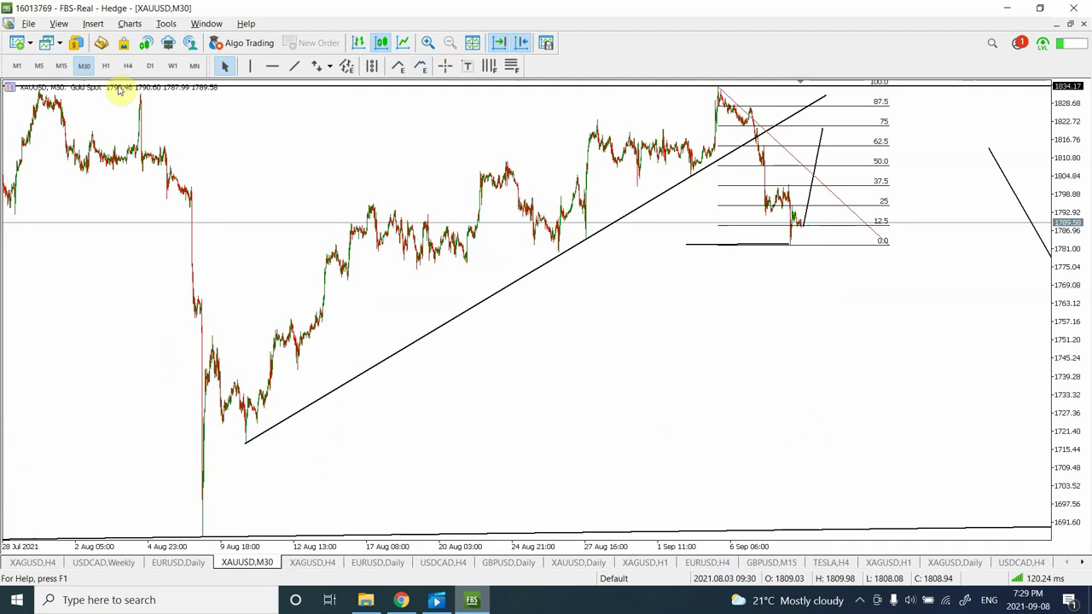
pyautogui.click(106, 67)
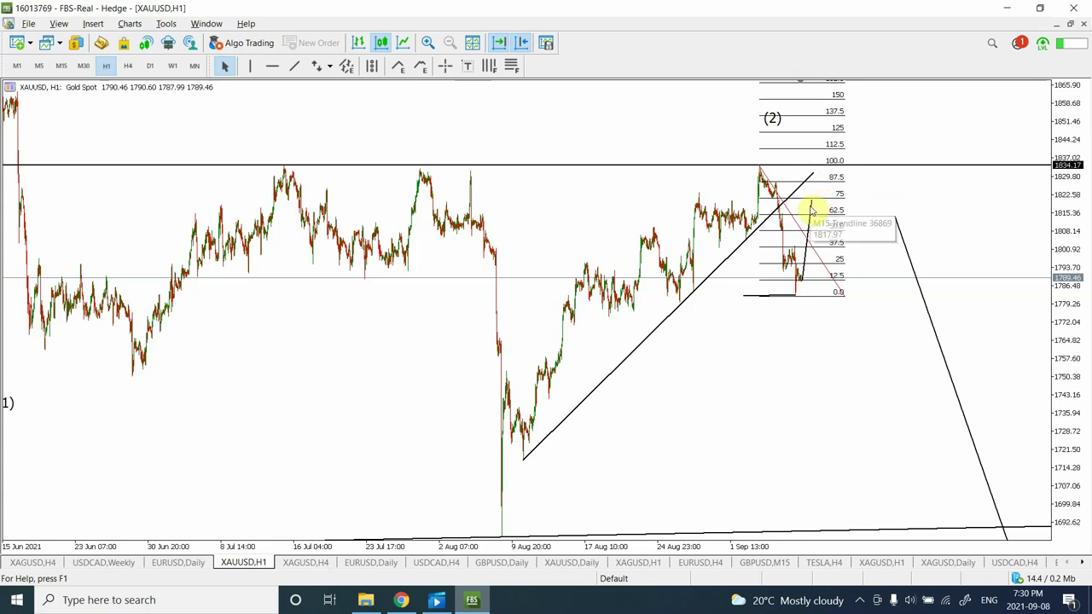
pyautogui.click(810, 208)
pyautogui.moveTo(812, 201)
pyautogui.mouseDown()
pyautogui.moveTo(804, 182)
pyautogui.moveTo(805, 211)
pyautogui.mouseUp()
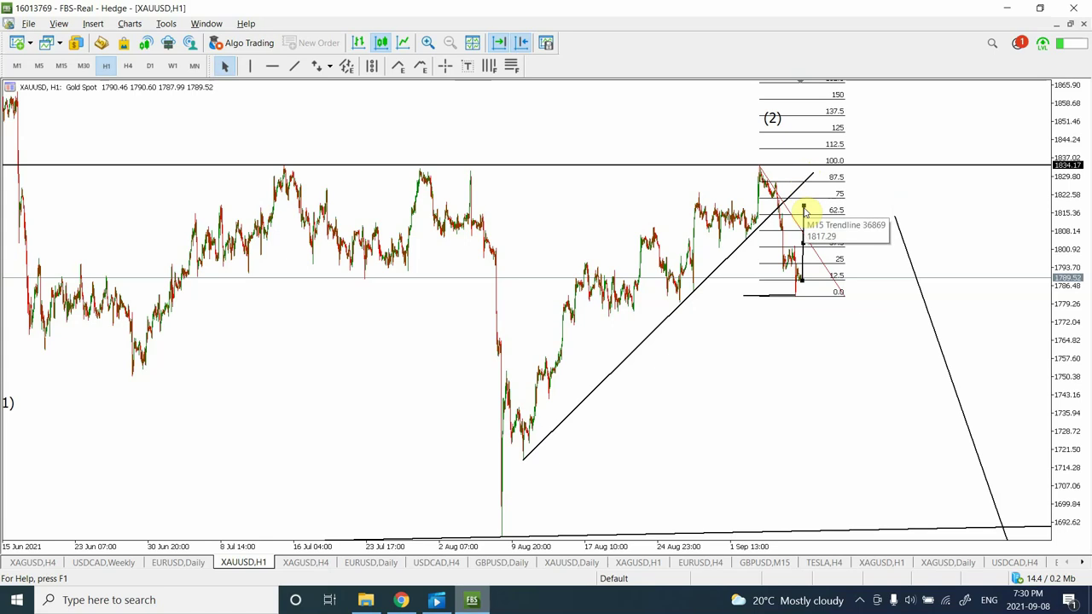
pyautogui.moveTo(803, 211); pyautogui.dragTo(813, 210)
pyautogui.click(748, 275)
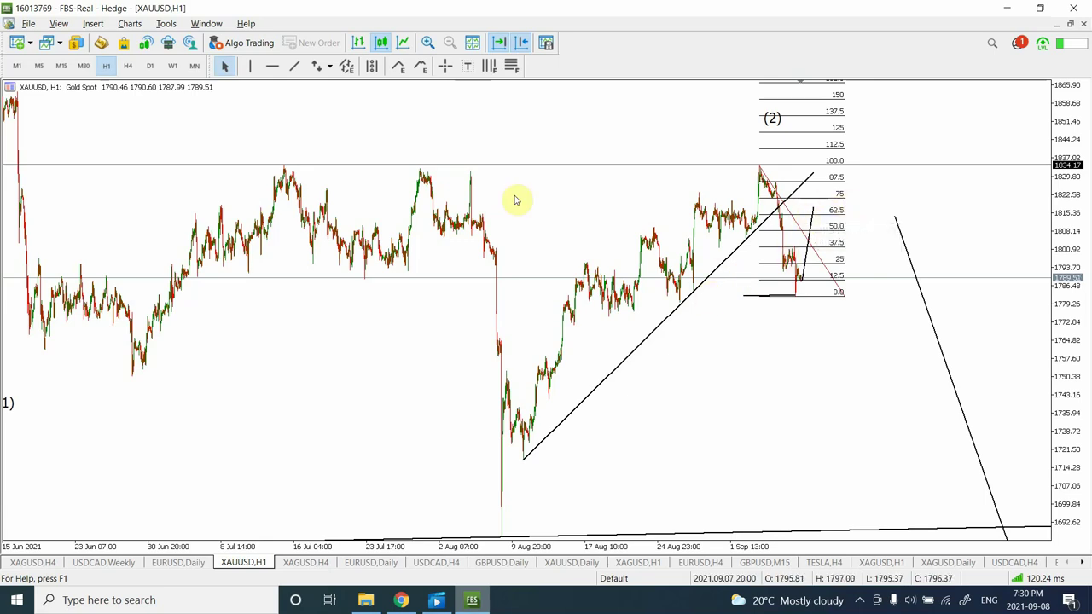
# - Check the gold projection on the H4 timeframe and return to H1
pyautogui.click(128, 65)
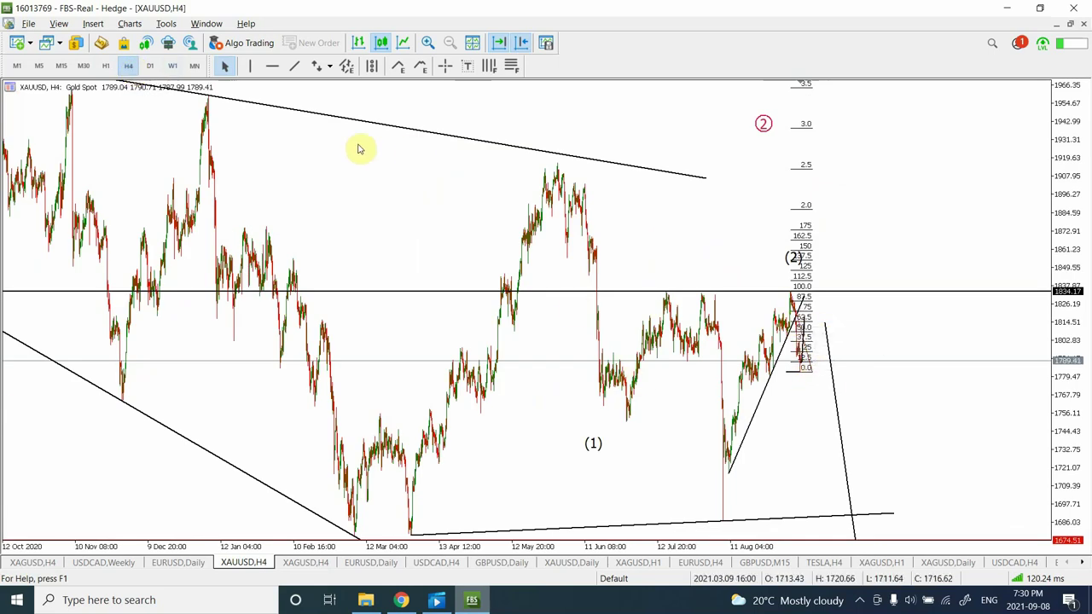
pyautogui.click(105, 66)
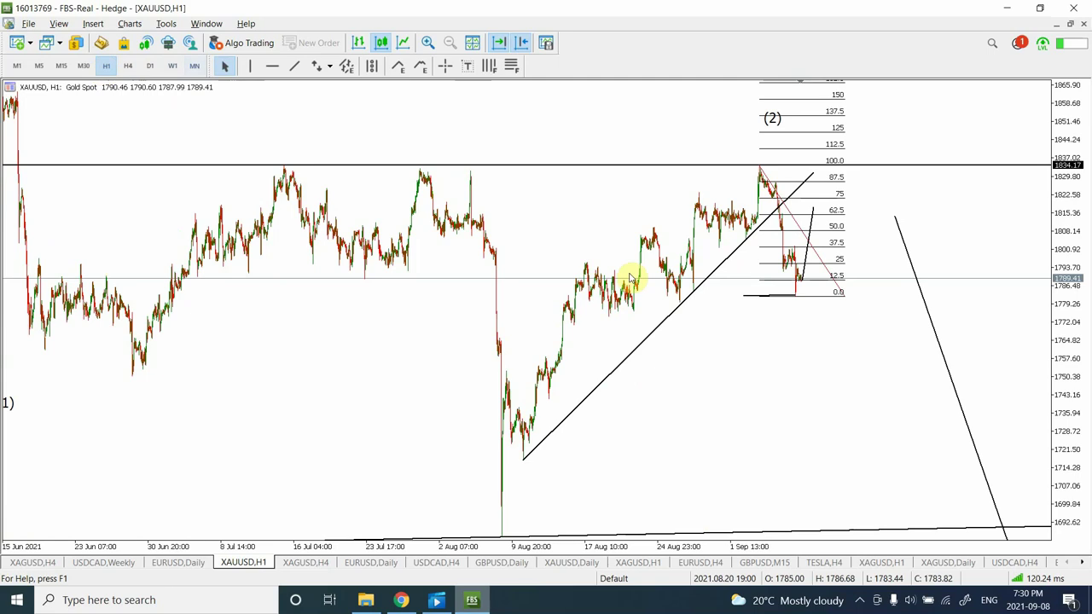
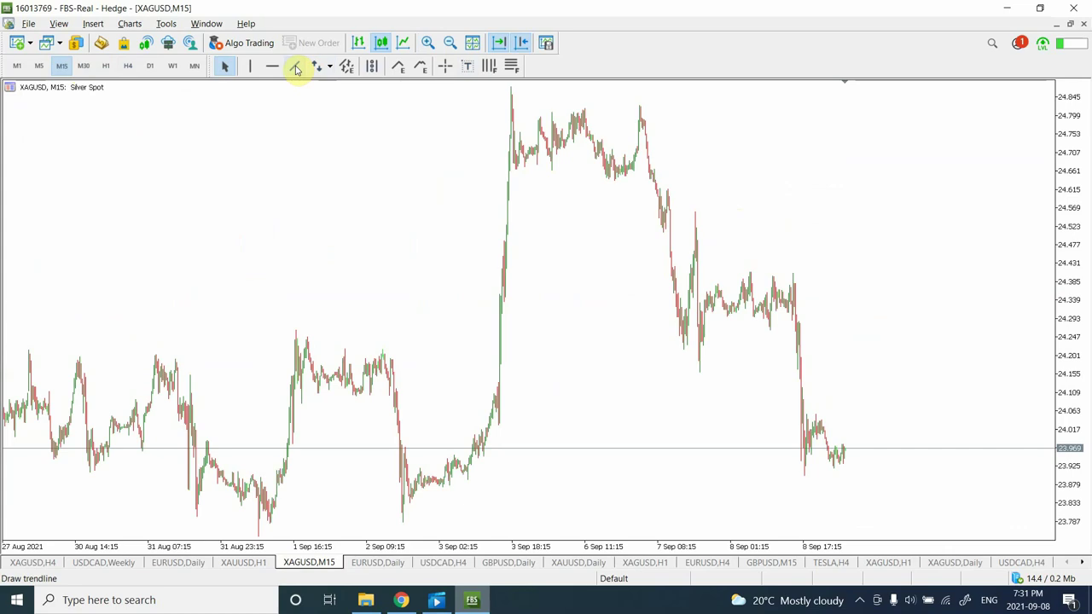
# - Draw a rising projection trendline from silver's current price at about 23.96 and, on the H1 timeframe, adjust its upper end to about 24.70
pyautogui.click(296, 68)
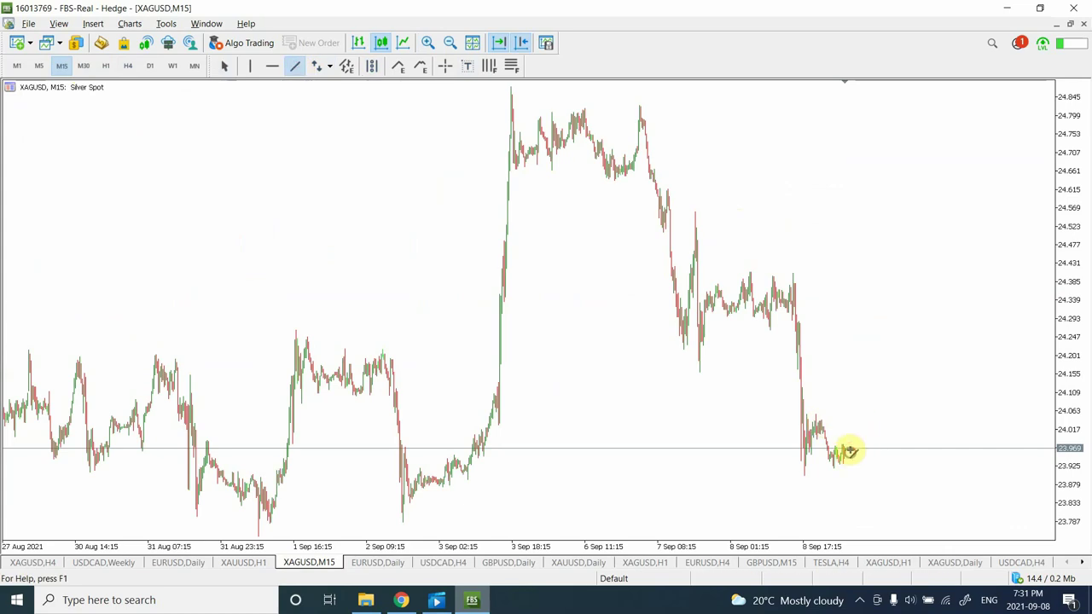
pyautogui.moveTo(850, 452); pyautogui.dragTo(857, 179)
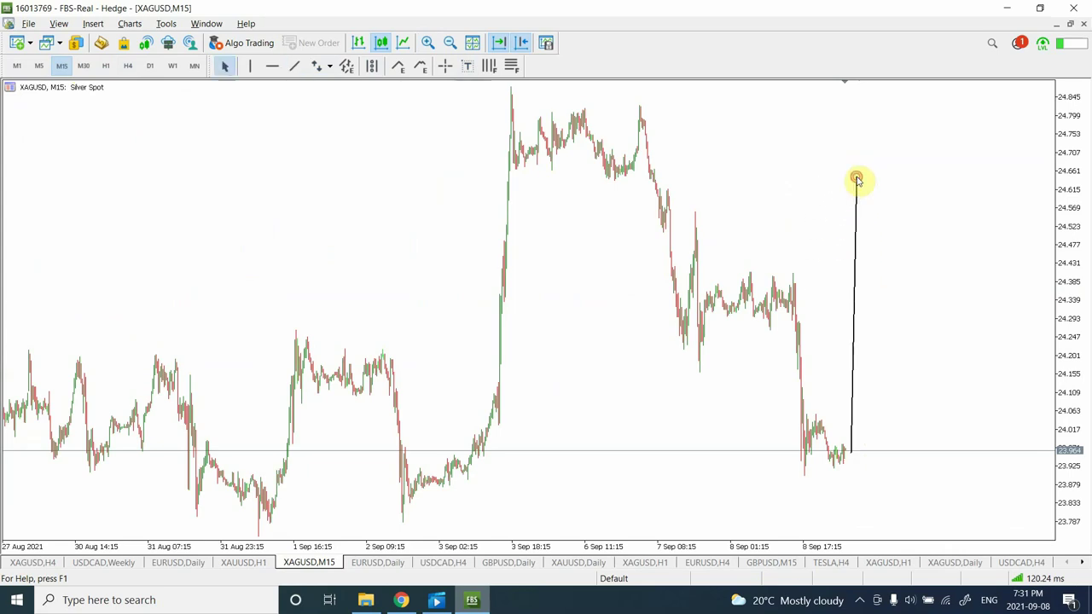
pyautogui.click(104, 68)
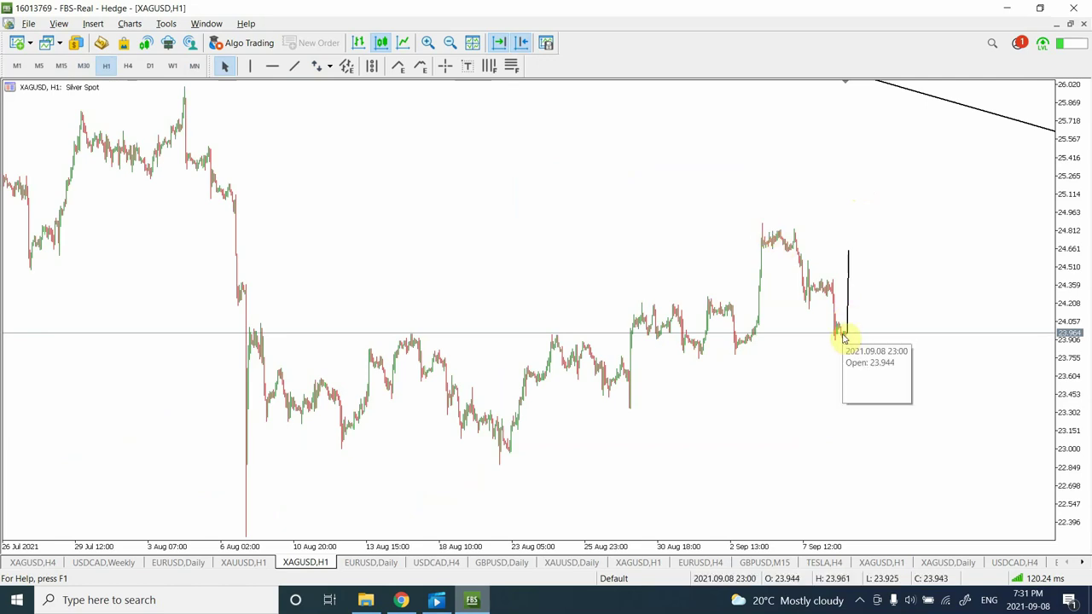
pyautogui.doubleClick(849, 273)
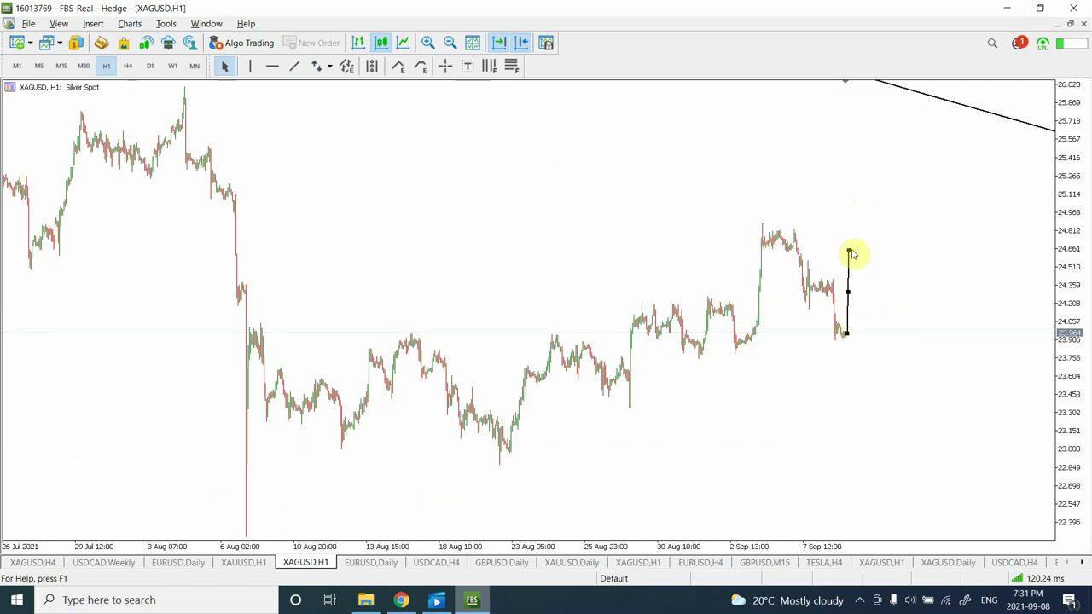
pyautogui.moveTo(851, 252); pyautogui.dragTo(851, 279)
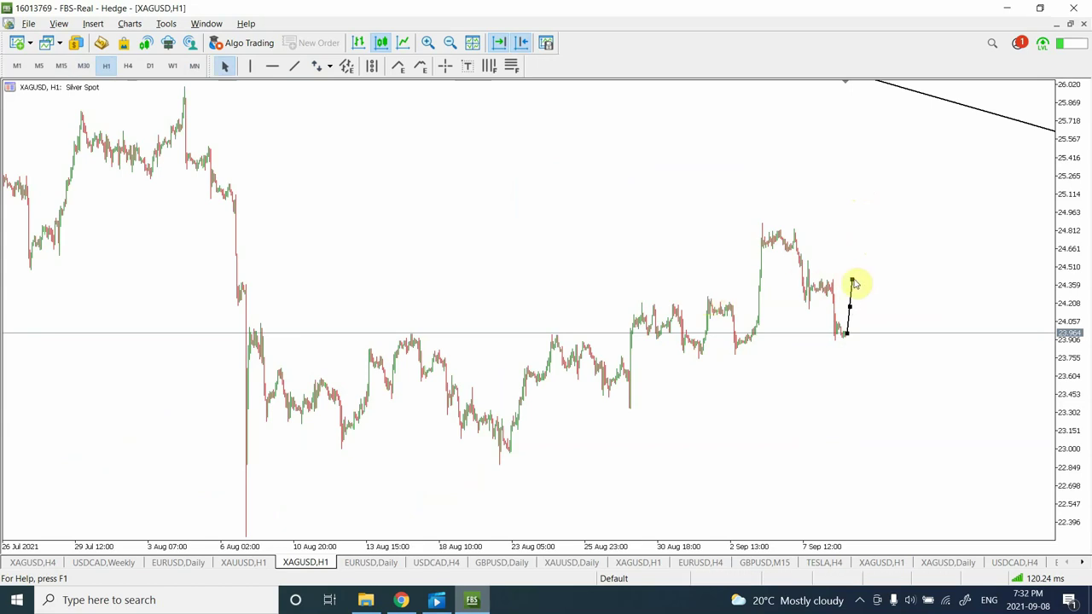
pyautogui.moveTo(854, 282); pyautogui.dragTo(845, 245)
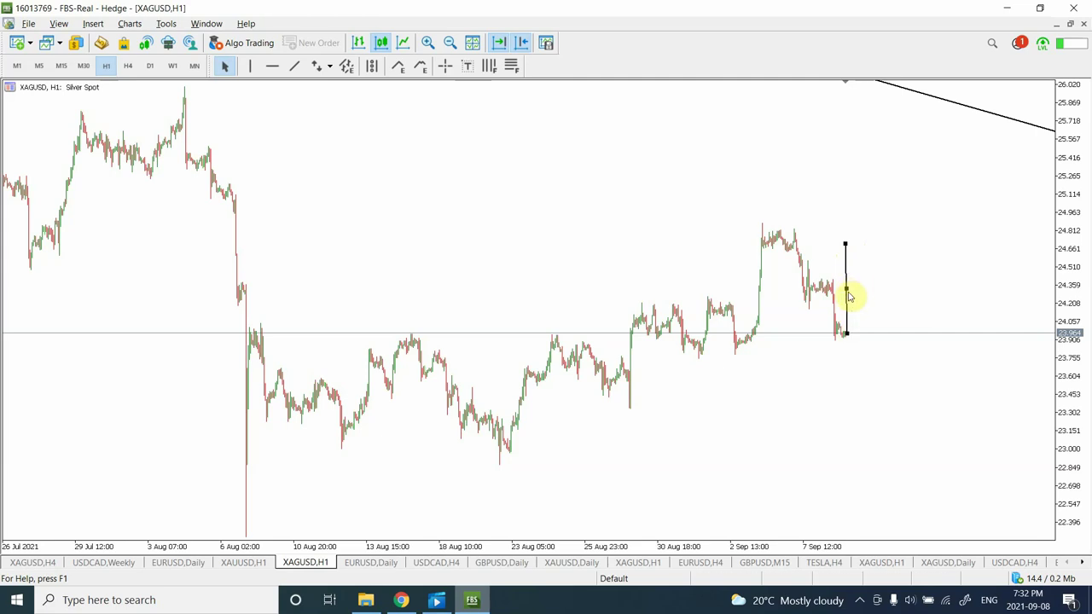
# - Review EURUSD on the H1 and daily timeframes and place a horizontal line at 1.19083 across the two recent highs on H4
pyautogui.click(372, 565)
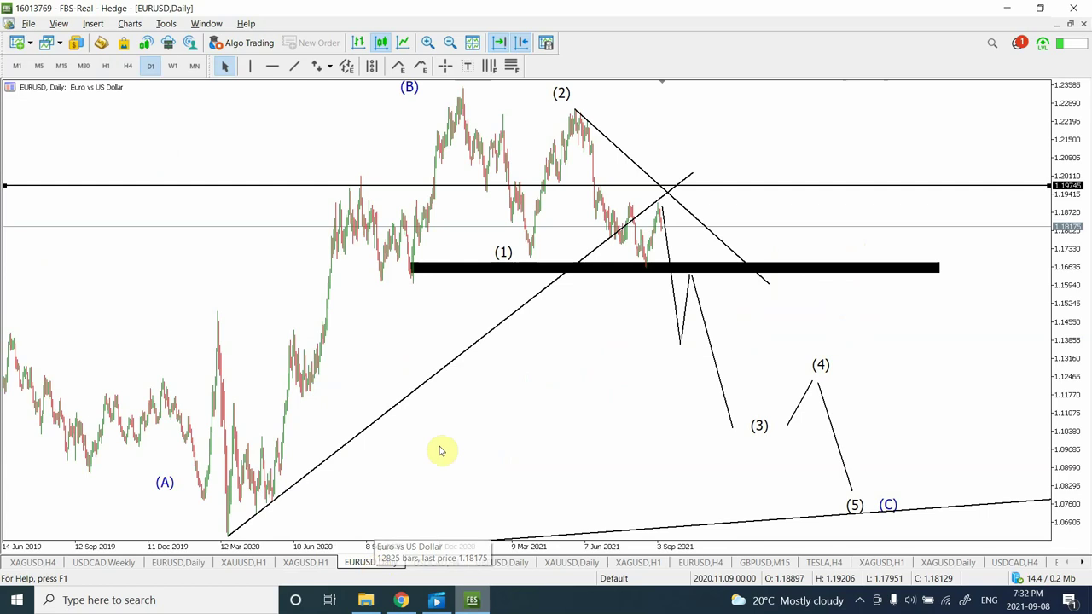
pyautogui.click(103, 67)
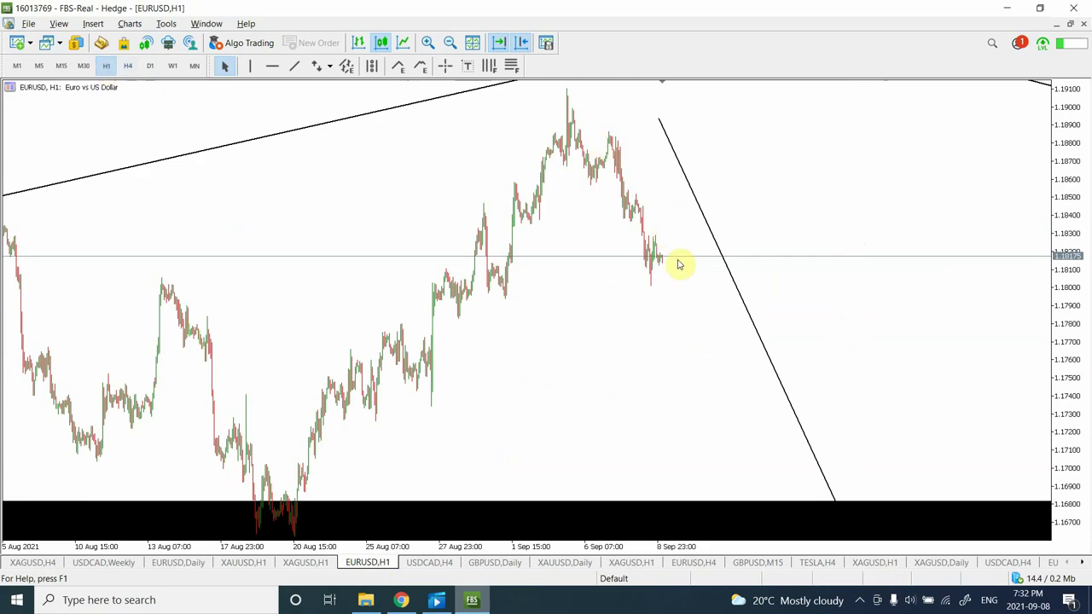
pyautogui.click(151, 70)
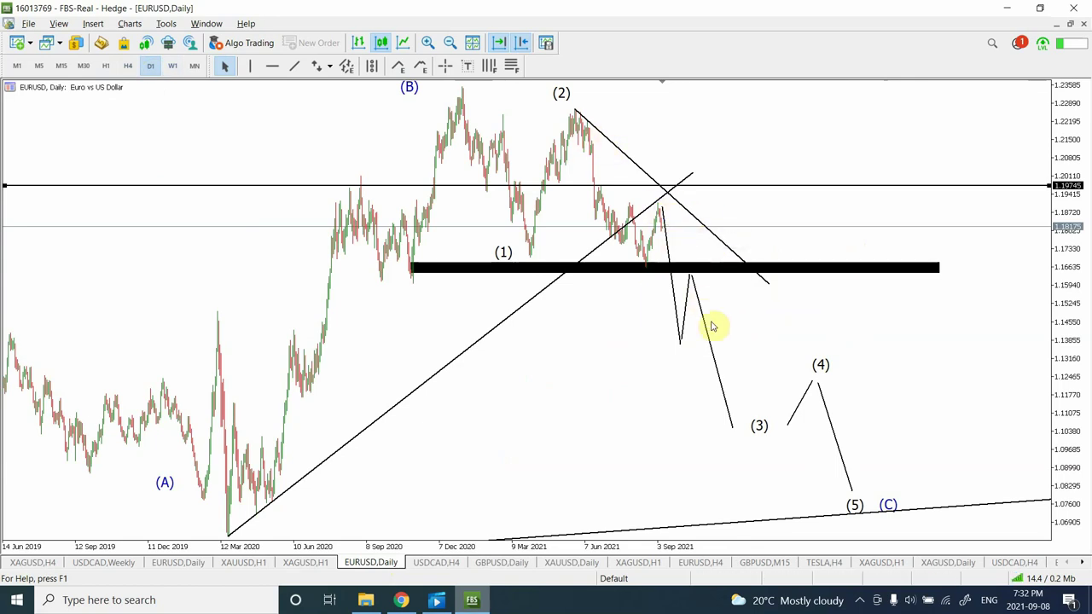
pyautogui.click(459, 49)
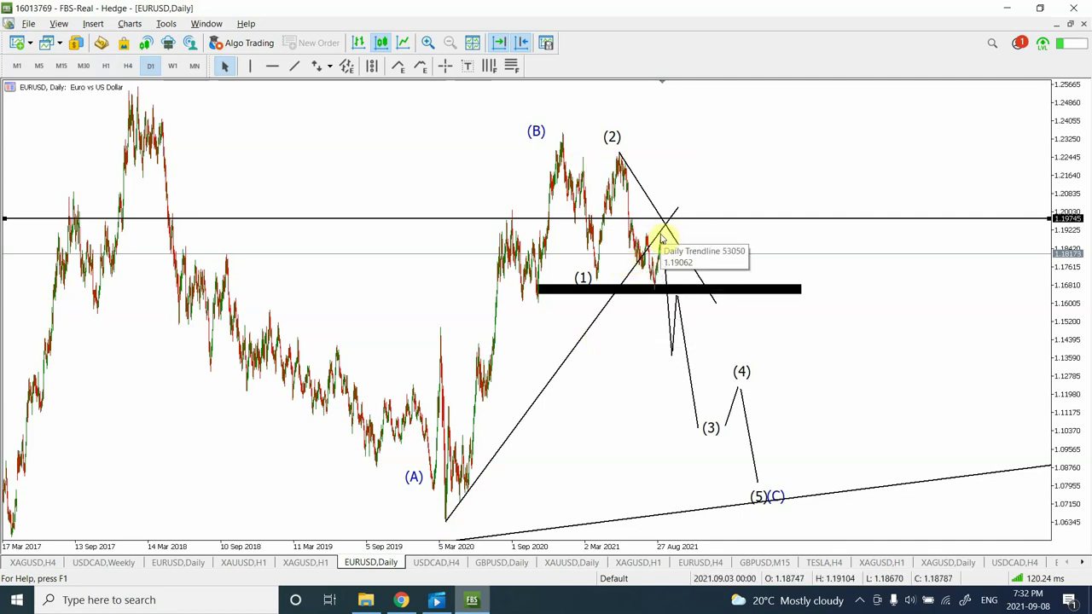
pyautogui.click(127, 67)
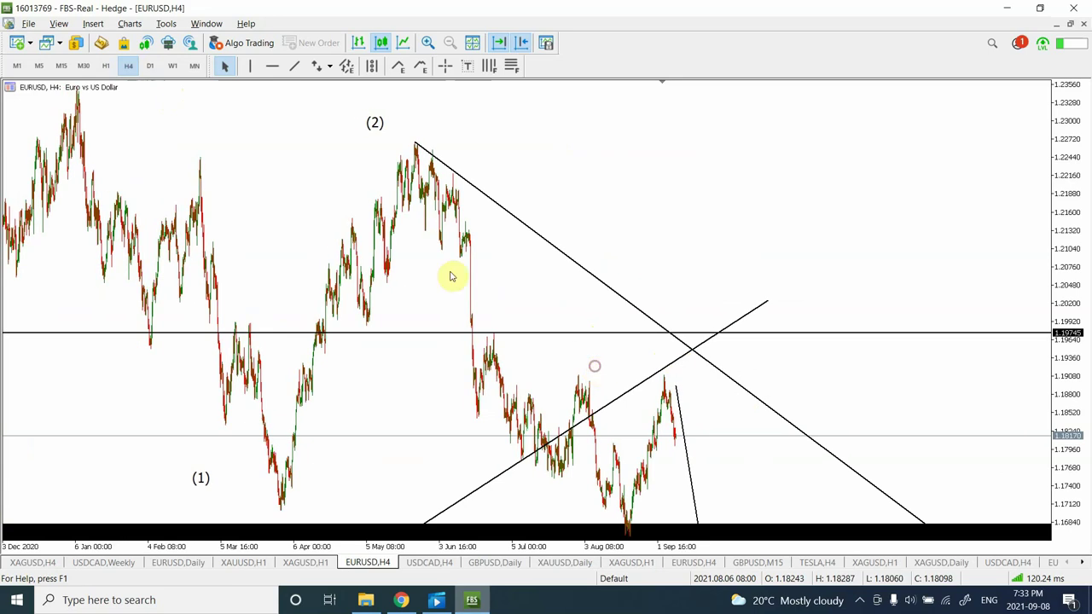
pyautogui.click(273, 68)
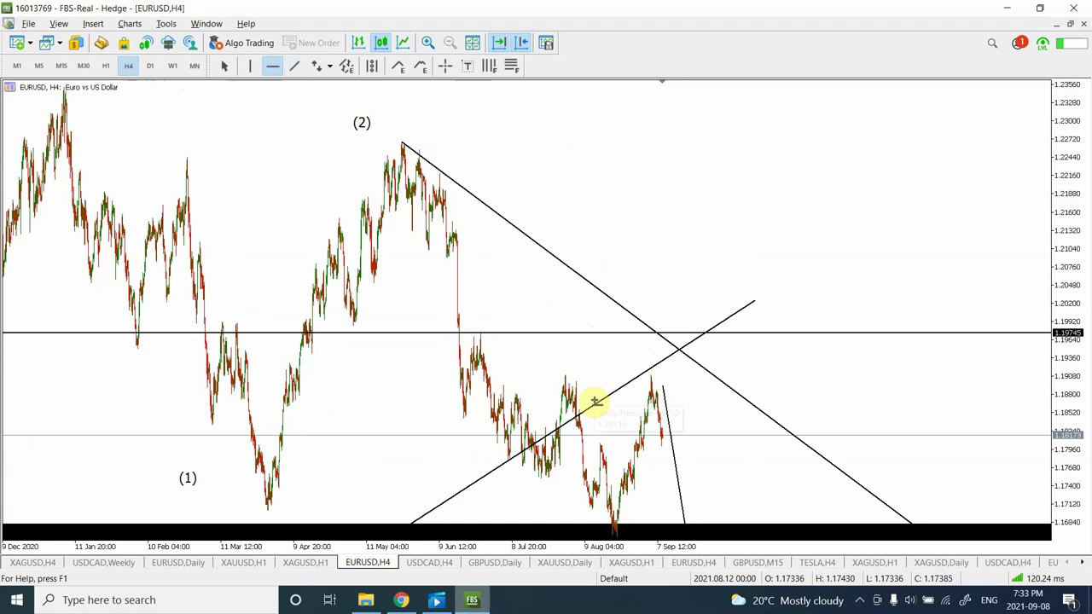
pyautogui.moveTo(595, 389); pyautogui.dragTo(605, 376)
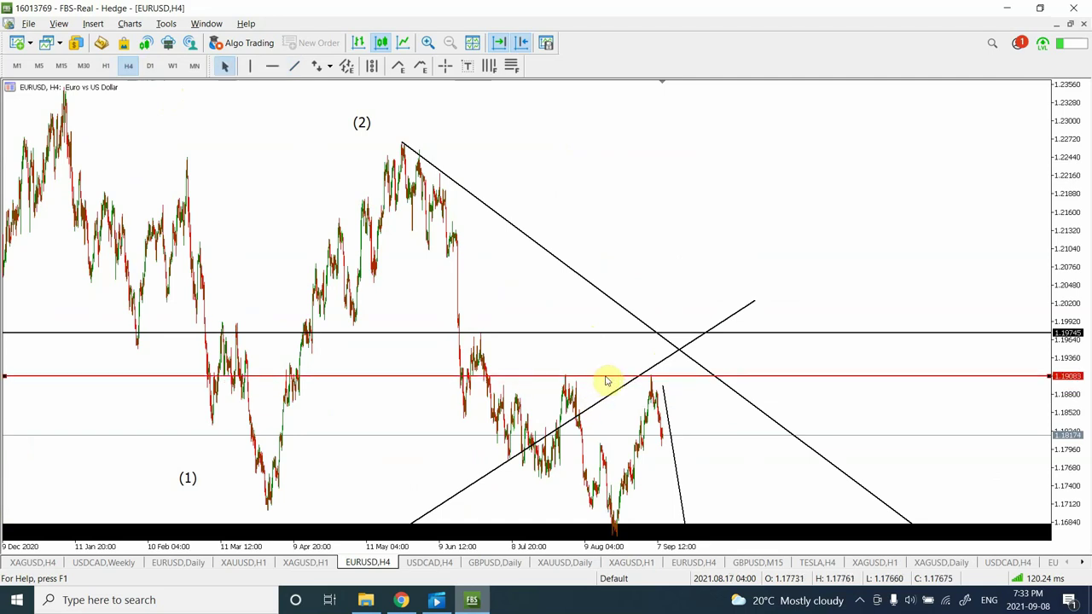
pyautogui.click(605, 381)
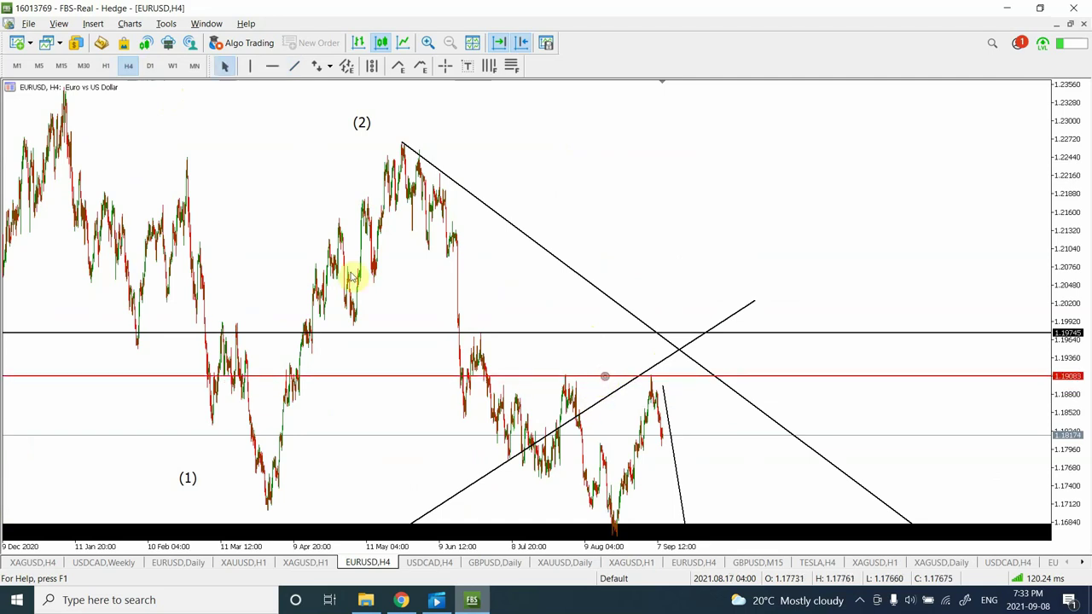
# - On the EURUSD M15 chart, draw a rising projection trendline from the current price at about 1.1817 to about 1.1868
pyautogui.click(62, 67)
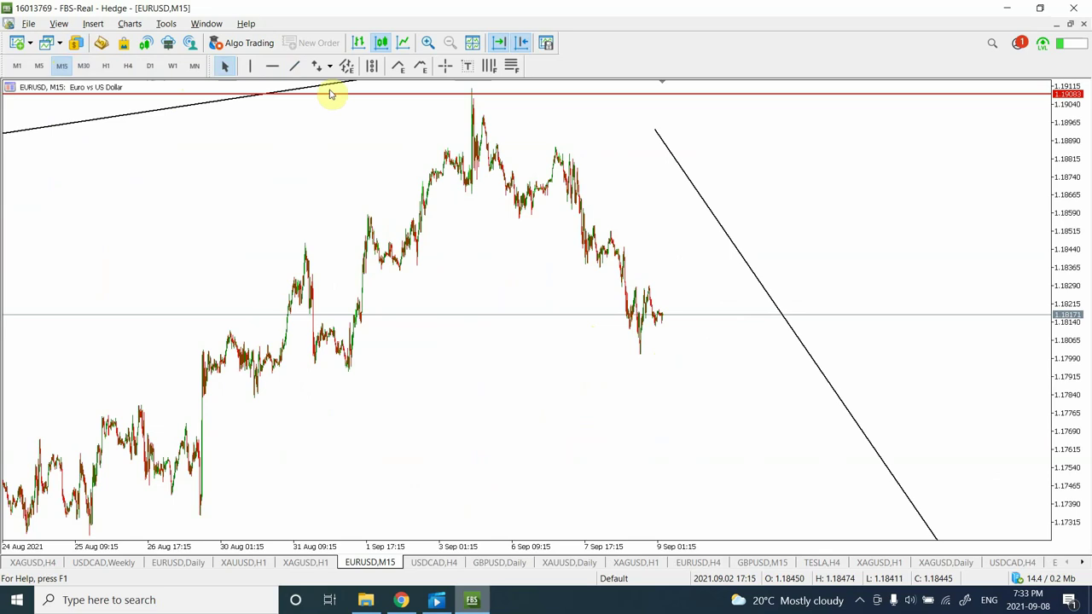
pyautogui.click(296, 67)
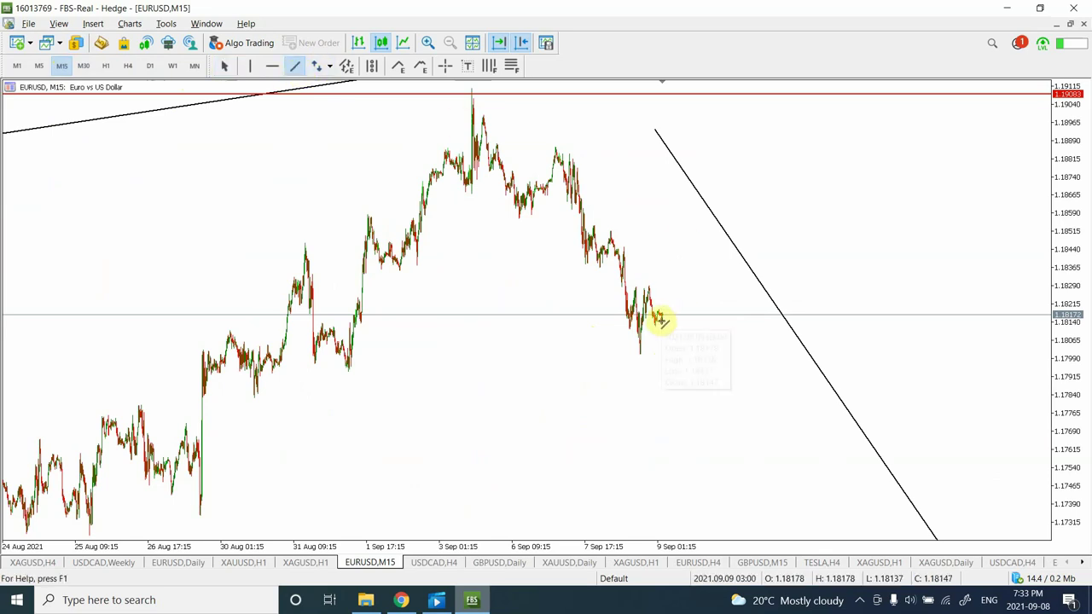
pyautogui.moveTo(661, 320); pyautogui.dragTo(669, 191)
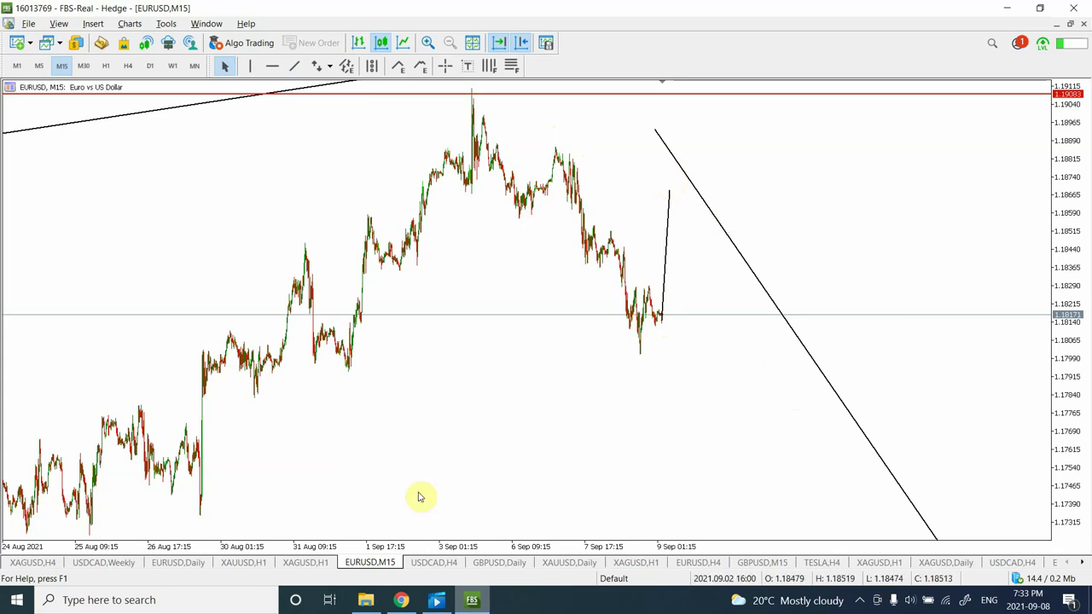
# - On the USDCAD M30 chart, draw a falling projection trendline from about 1.2699 to about 1.254 and check it on H1 and H4
pyautogui.click(426, 565)
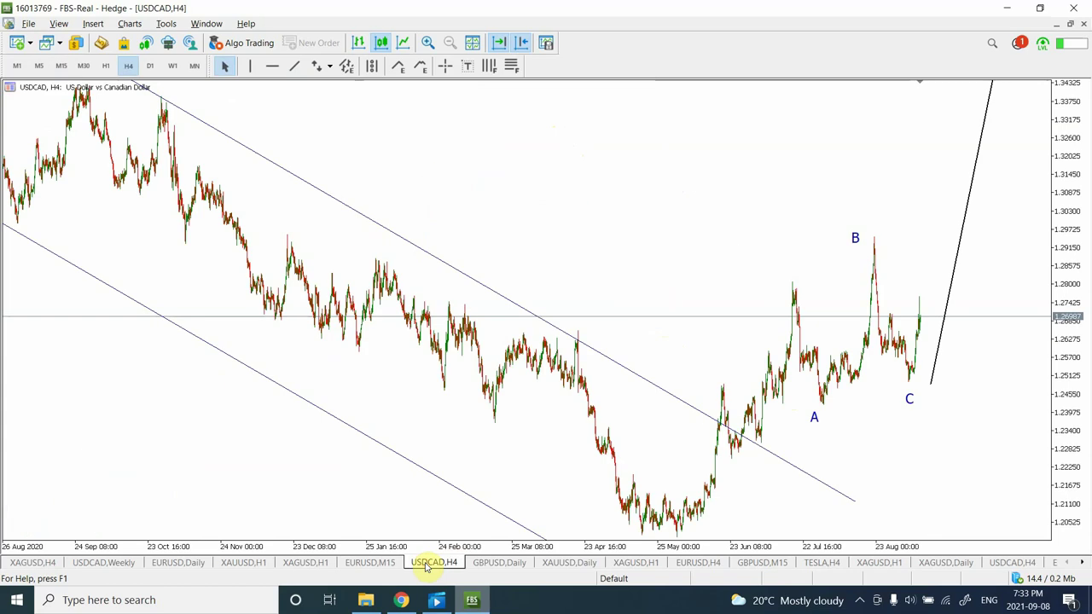
pyautogui.click(105, 67)
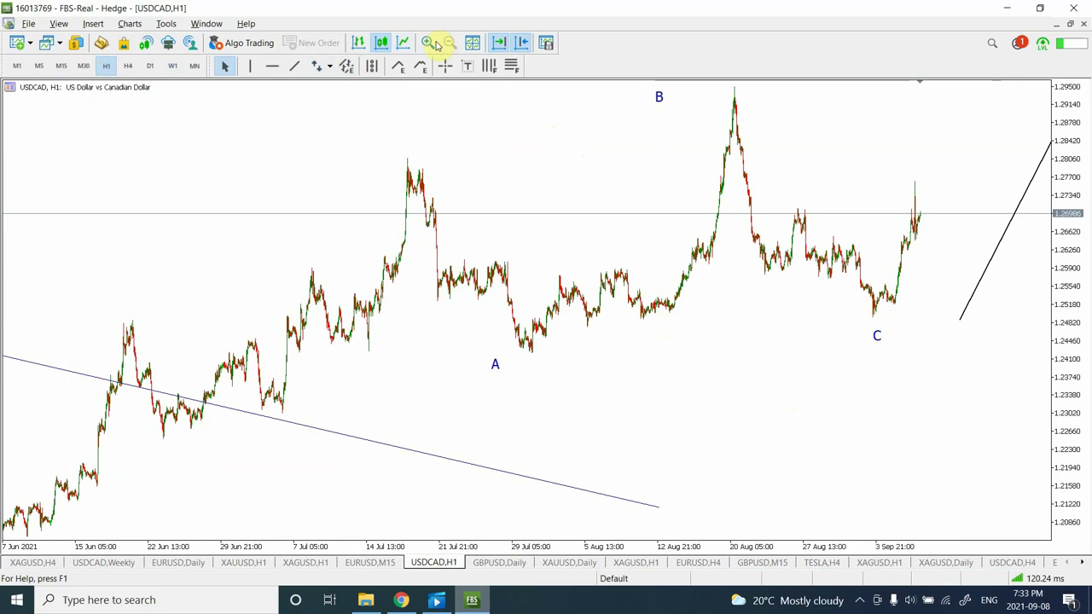
pyautogui.click(83, 67)
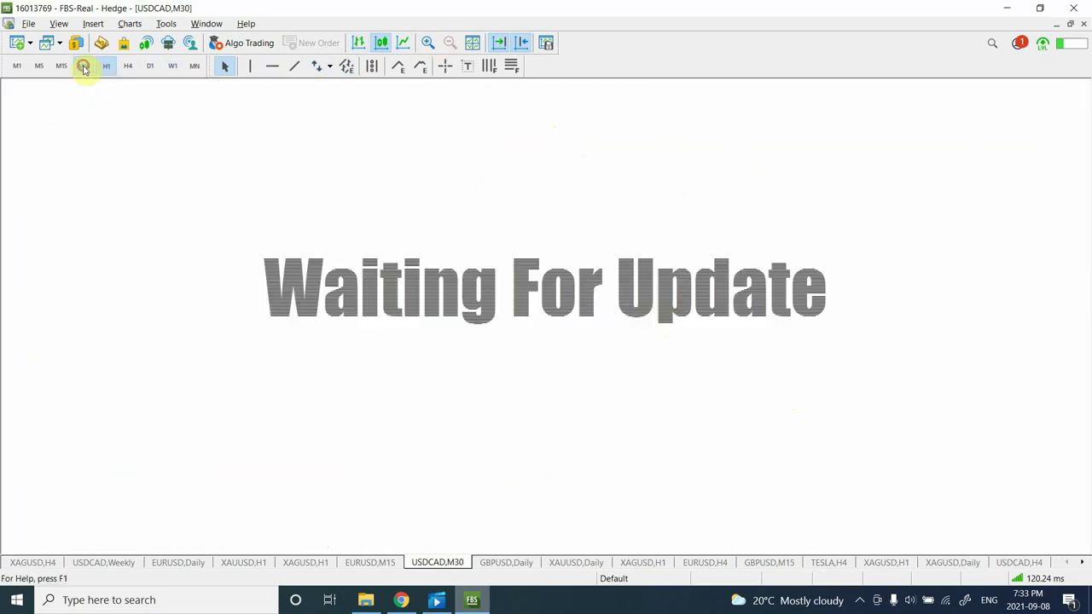
pyautogui.click(288, 67)
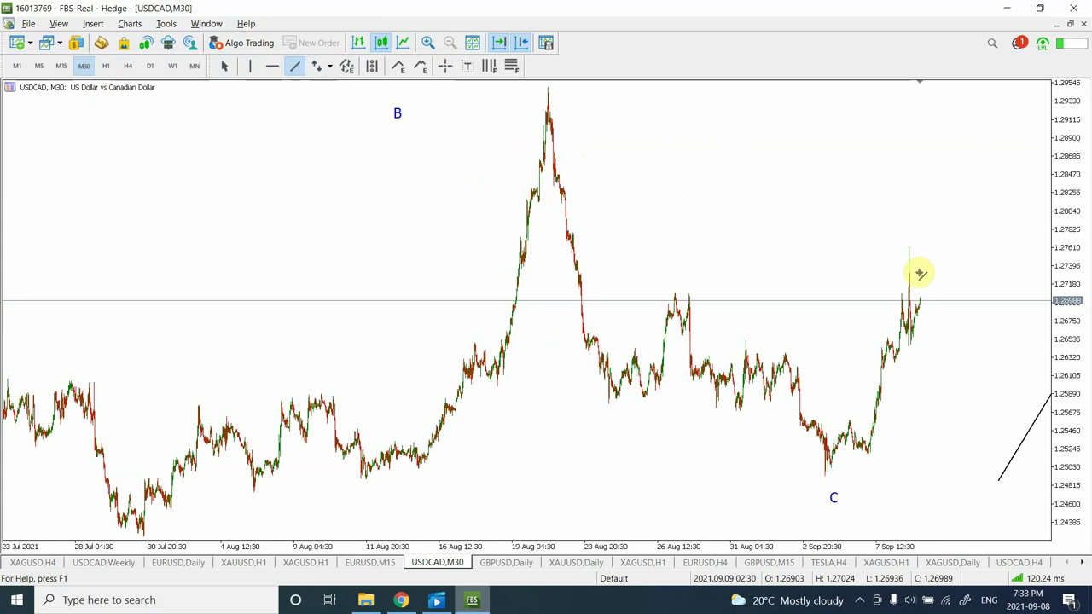
pyautogui.moveTo(922, 301); pyautogui.dragTo(931, 435)
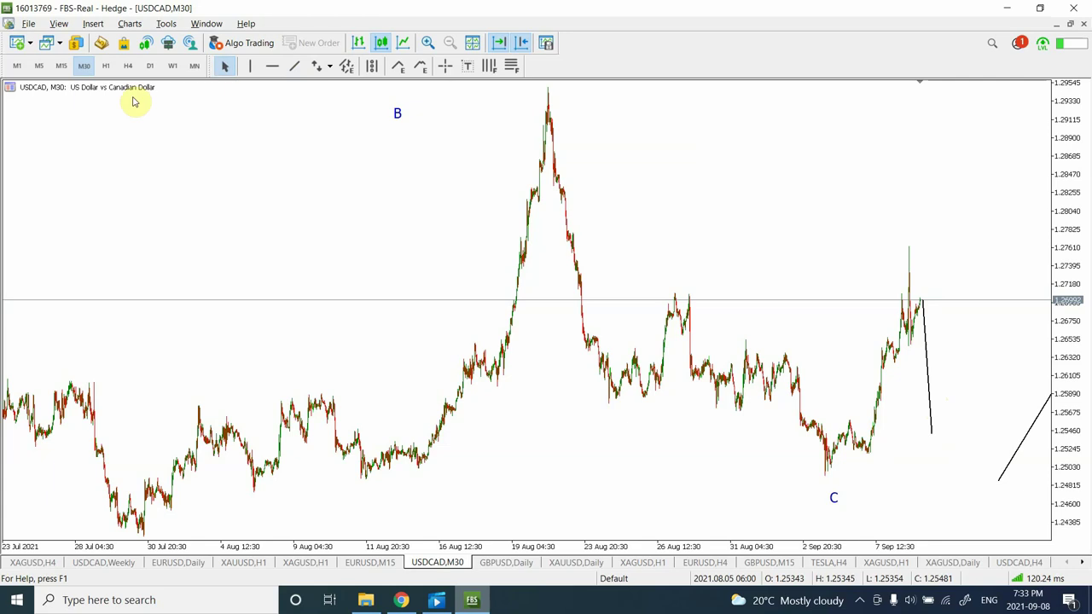
pyautogui.click(106, 66)
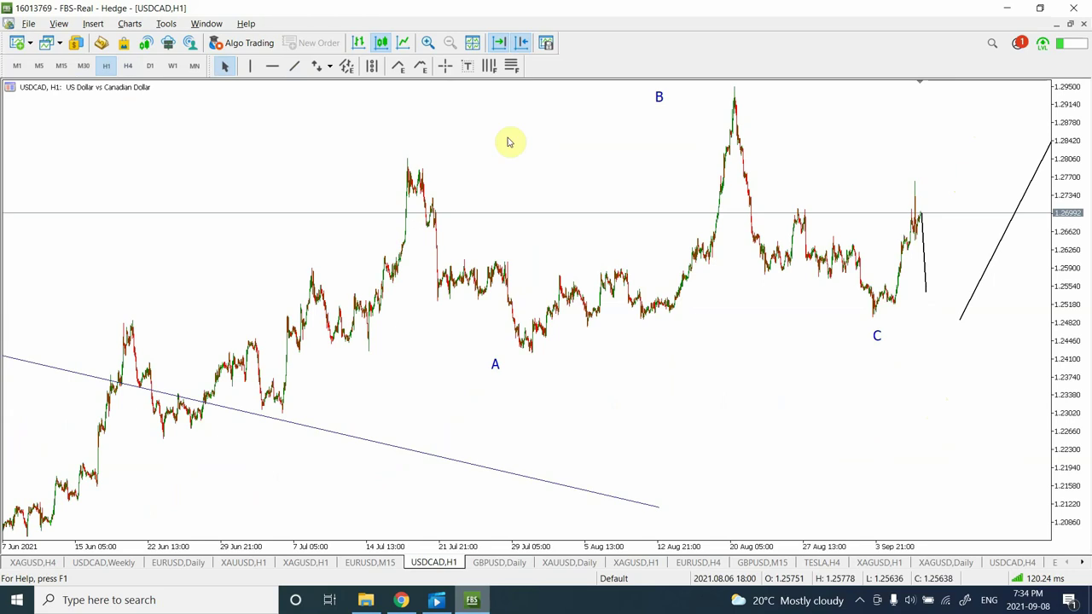
pyautogui.click(129, 66)
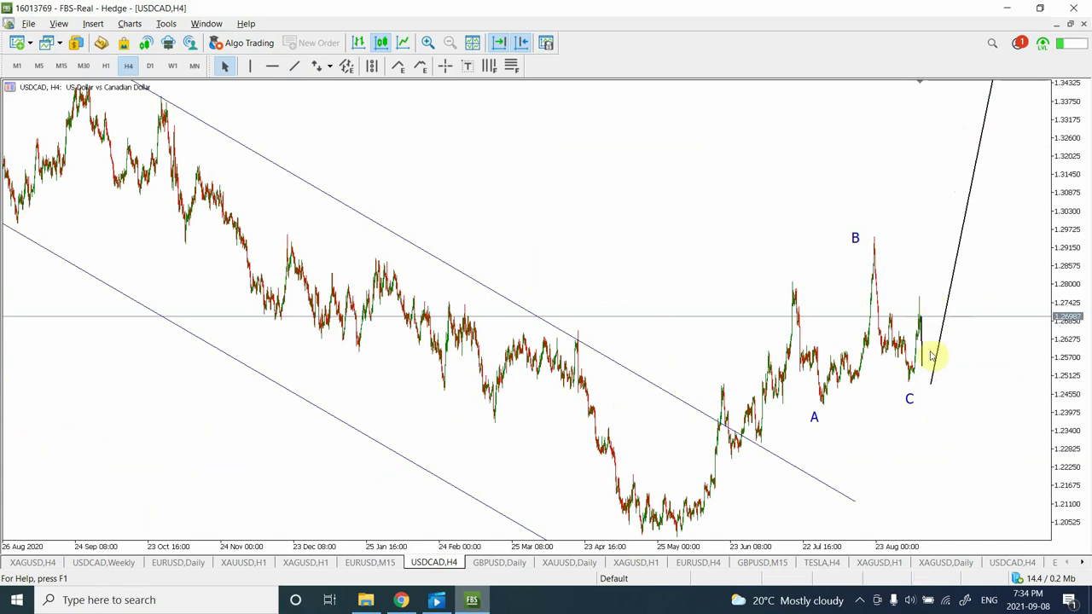
# - On the GBPUSD daily chart, shift the near-vertical projection line slightly right of the latest candle and examine the wider price history
pyautogui.click(500, 563)
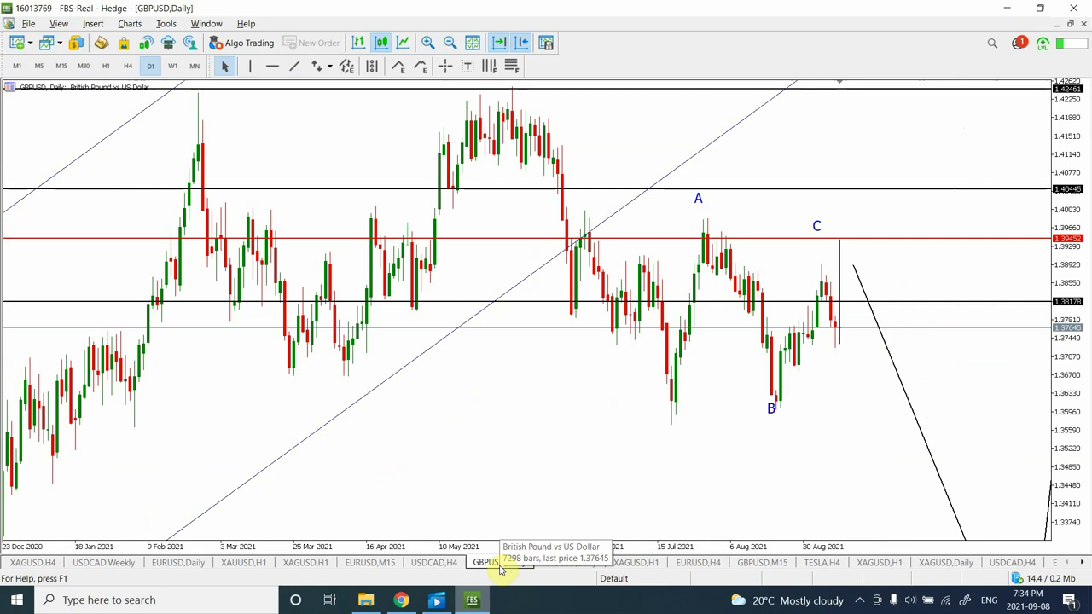
pyautogui.click(841, 273)
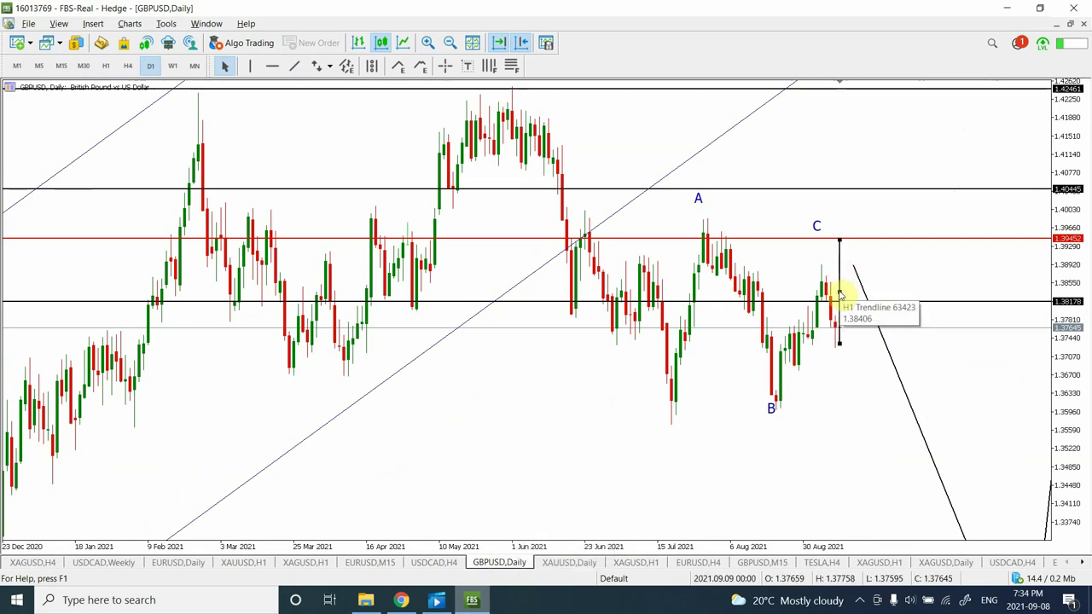
pyautogui.moveTo(842, 293)
pyautogui.mouseDown()
pyautogui.moveTo(853, 299)
pyautogui.moveTo(844, 297)
pyautogui.mouseUp()
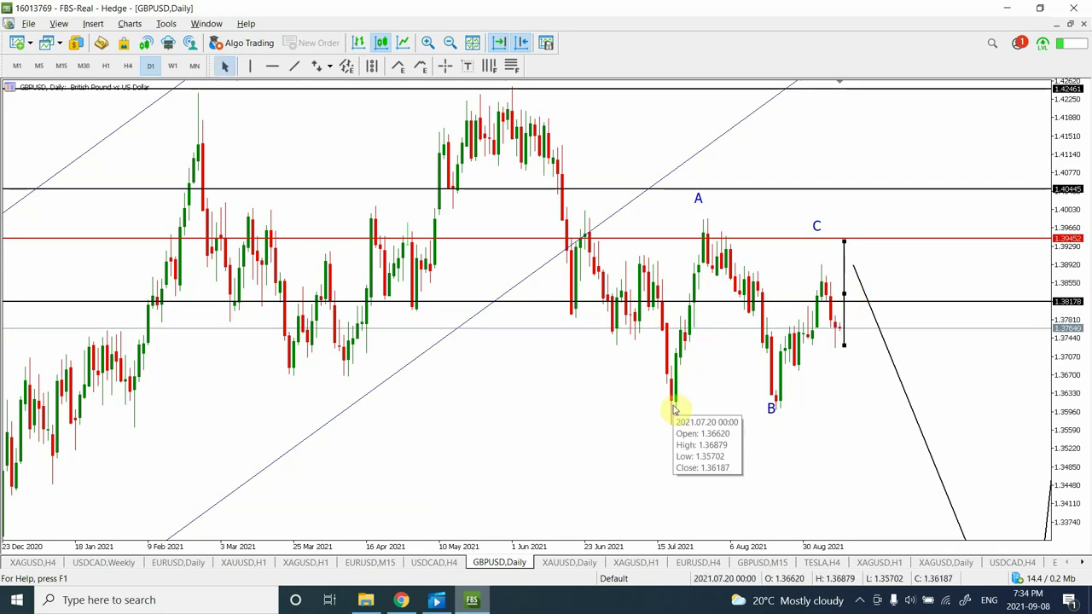
pyautogui.click(449, 43)
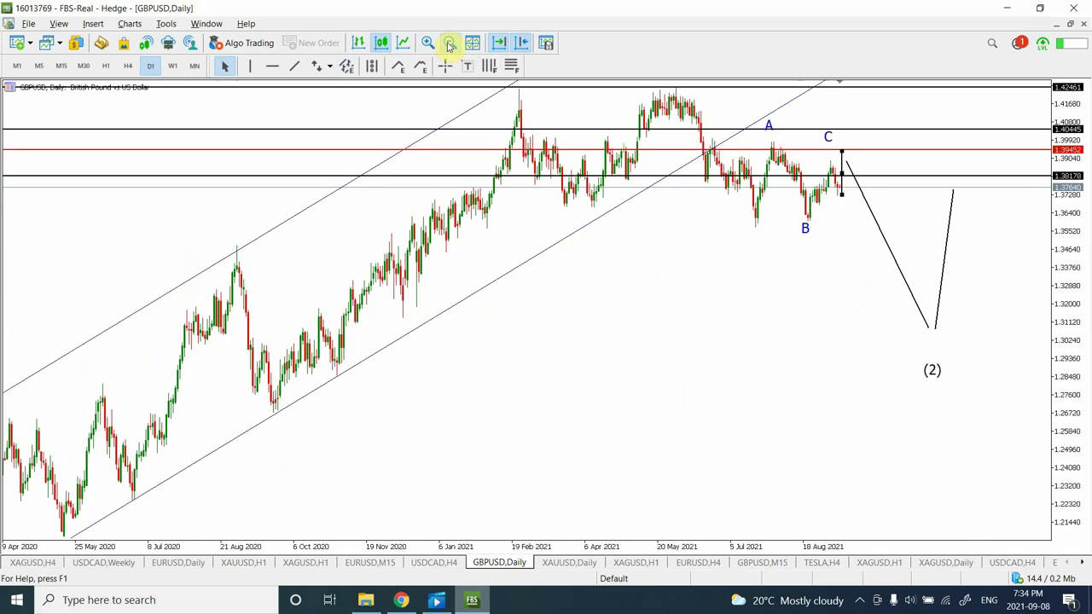
pyautogui.click(449, 43)
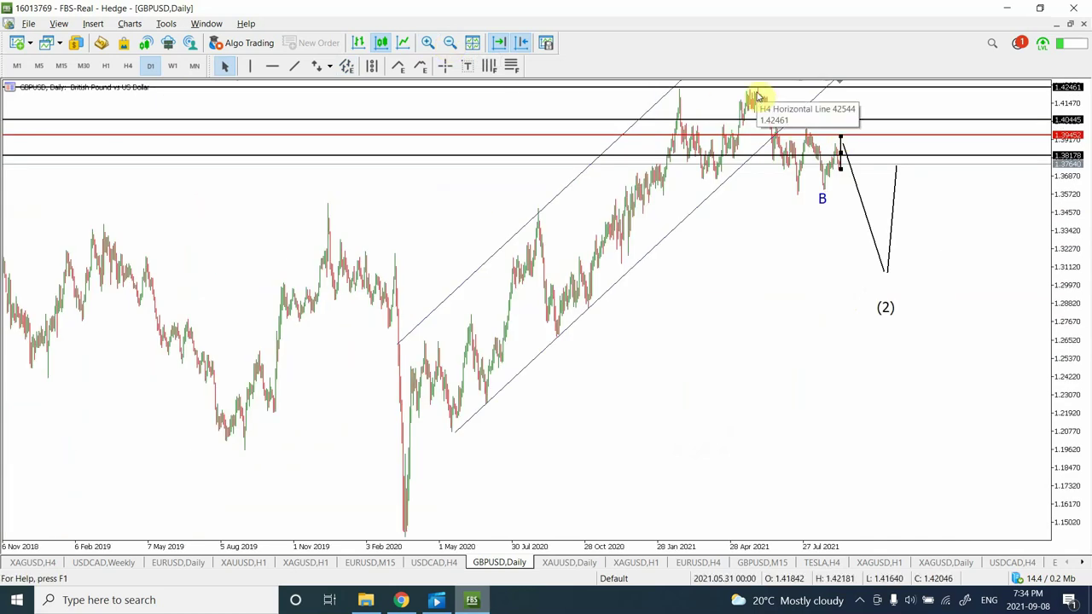
# - Reposition the GBPUSD projection line's upper end on H4 to just below the 1.39452 line and its lower end on H1 to about 1.375
pyautogui.click(129, 66)
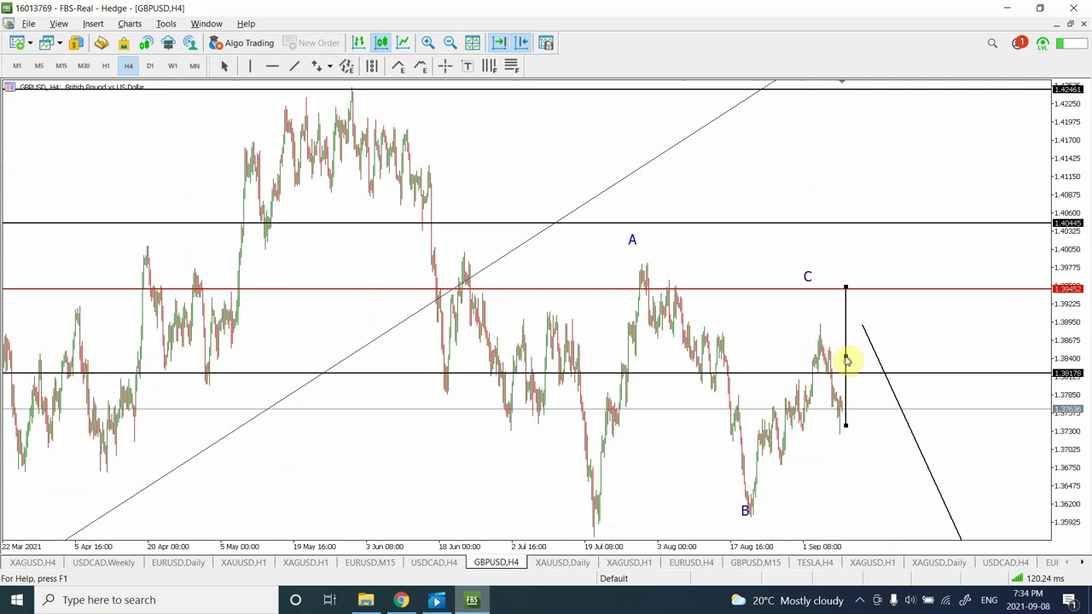
pyautogui.hscroll(-2, 853, 296)
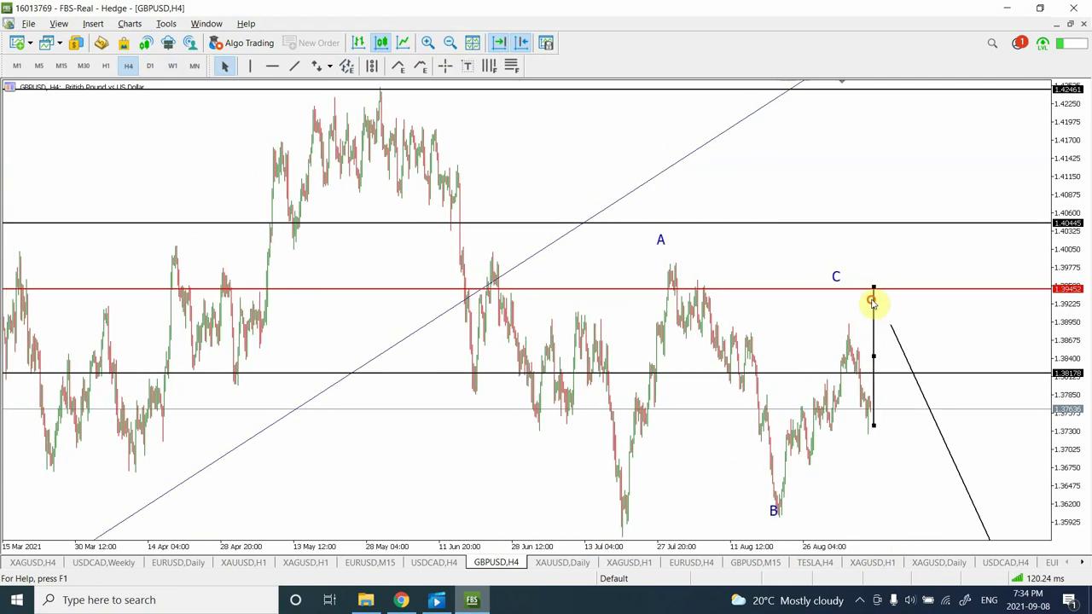
pyautogui.hscroll(2, 874, 291)
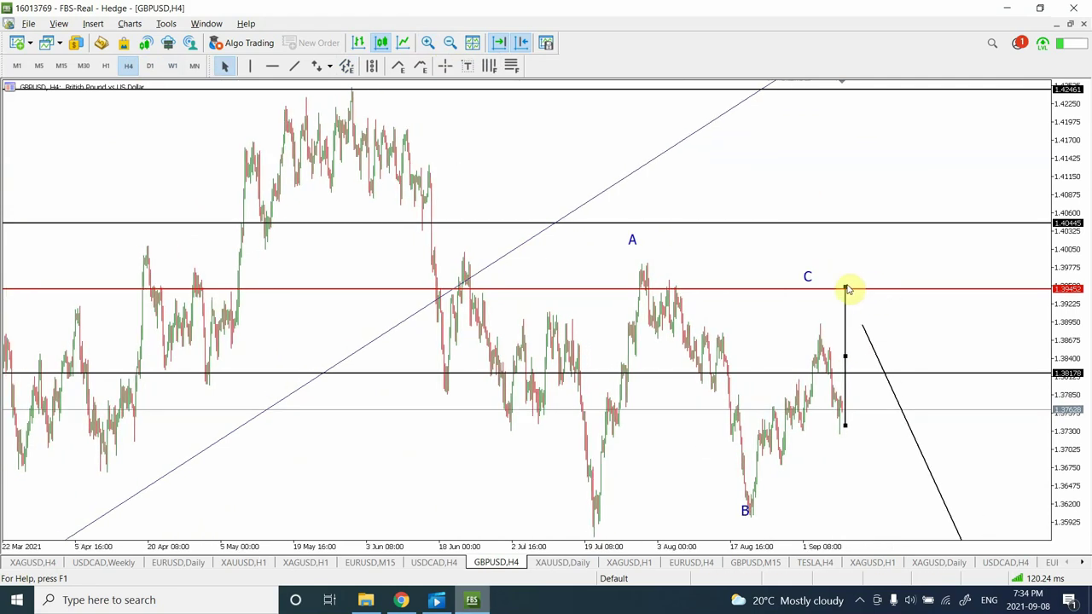
pyautogui.moveTo(845, 288); pyautogui.dragTo(857, 296)
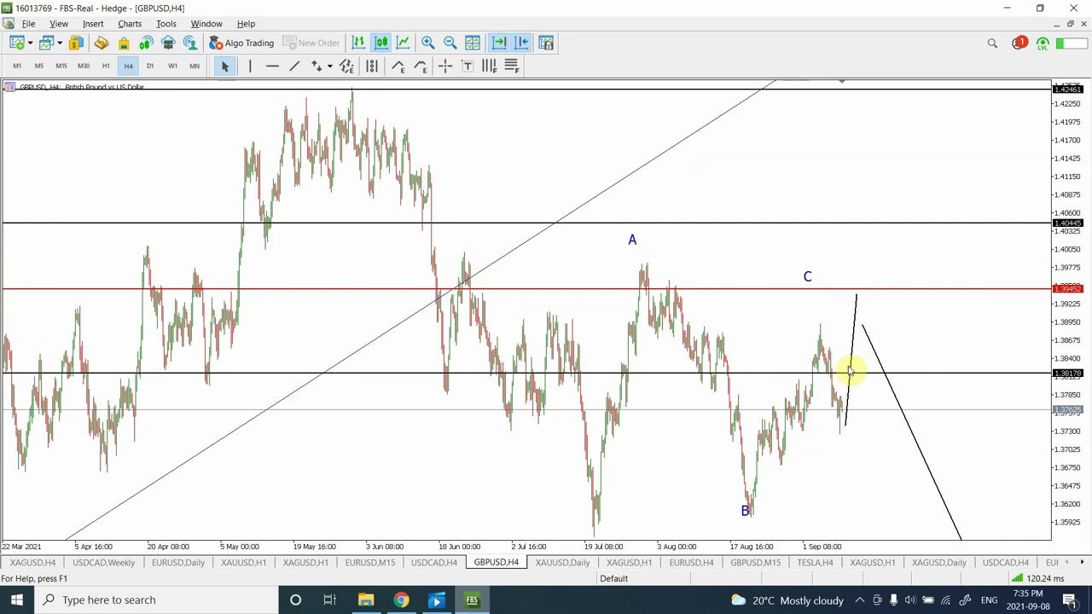
pyautogui.click(840, 359)
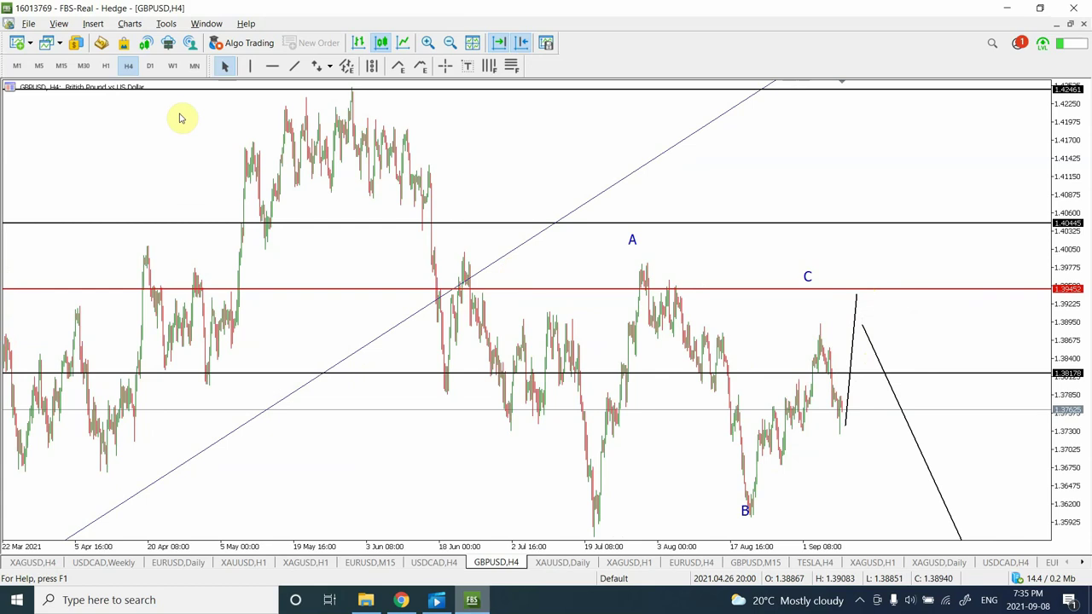
pyautogui.click(105, 68)
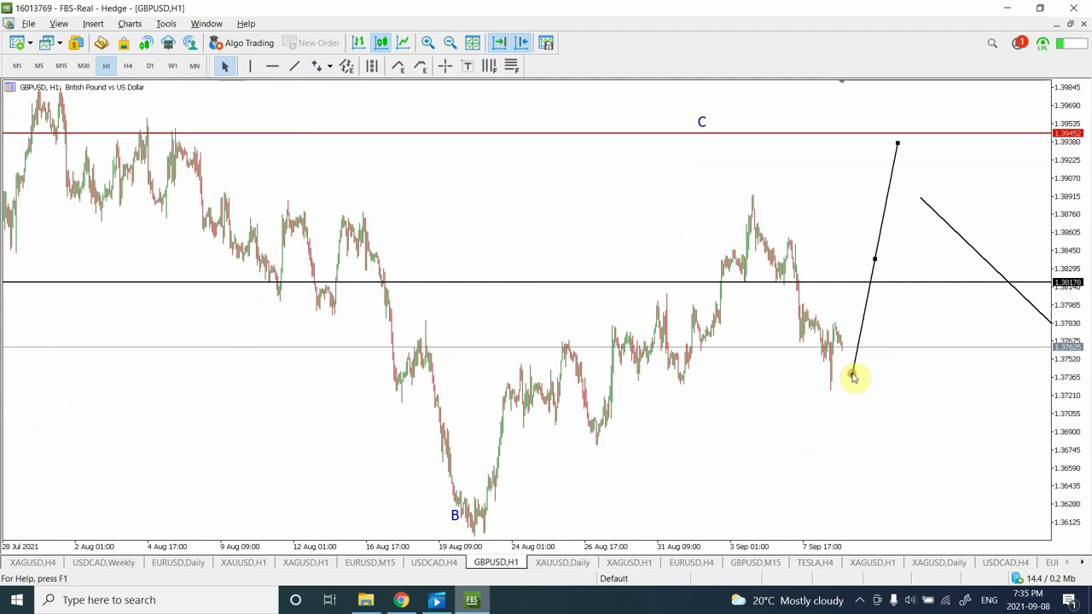
pyautogui.moveTo(850, 371); pyautogui.dragTo(843, 359)
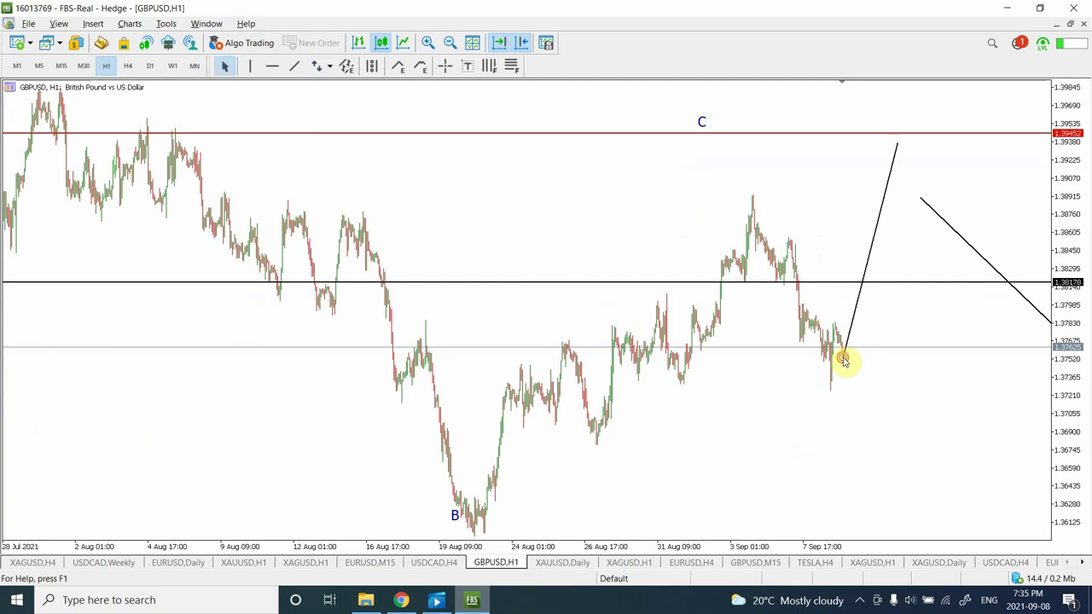